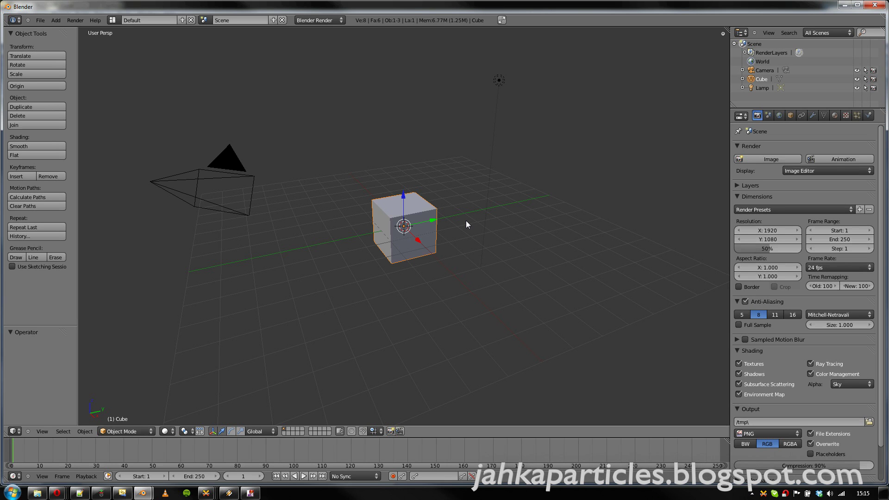
- Delete the default cube and add a plane mesh
key("x")
left_click(438, 239)
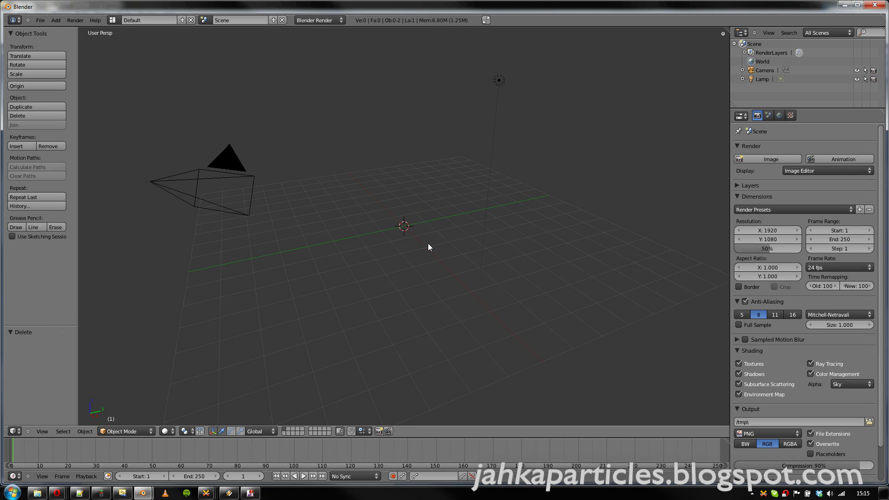
key("shift+a")
left_click(451, 245)
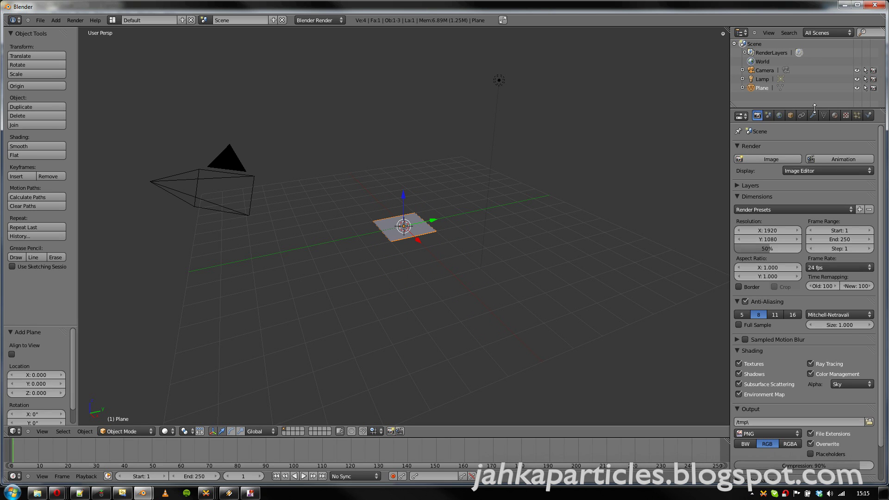
- Add a new particle system to the plane and play the animation to watch particles fall
left_click(857, 116)
left_click(870, 148)
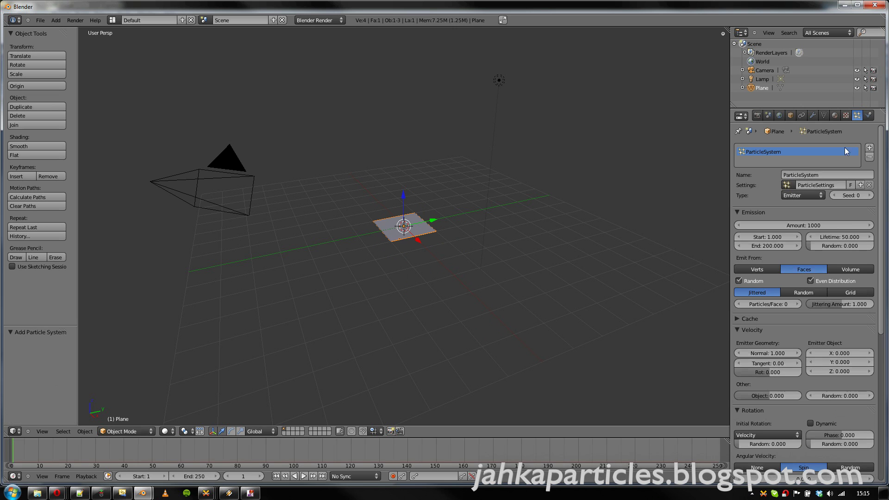
left_click(847, 115)
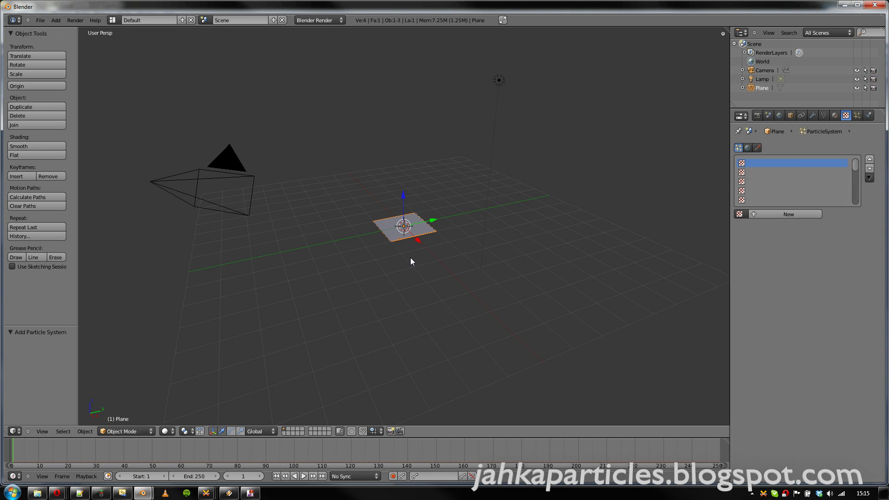
key("alt+a")
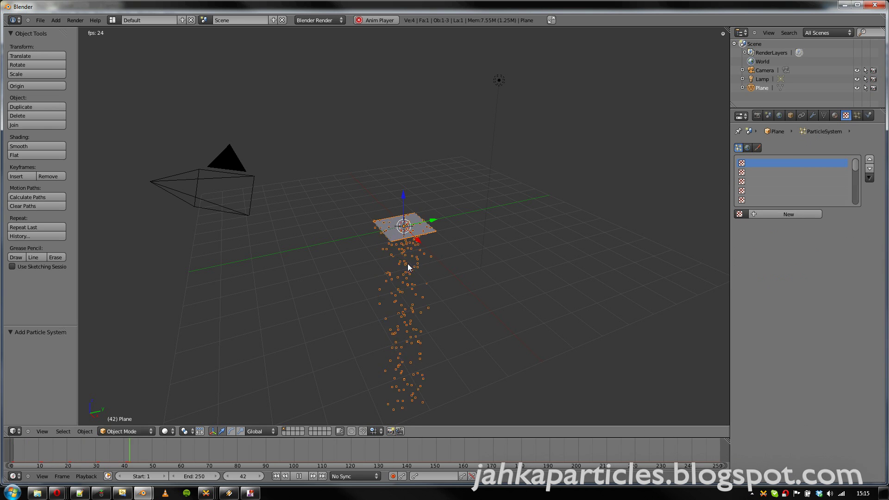
scroll(408, 288, "up", 3)
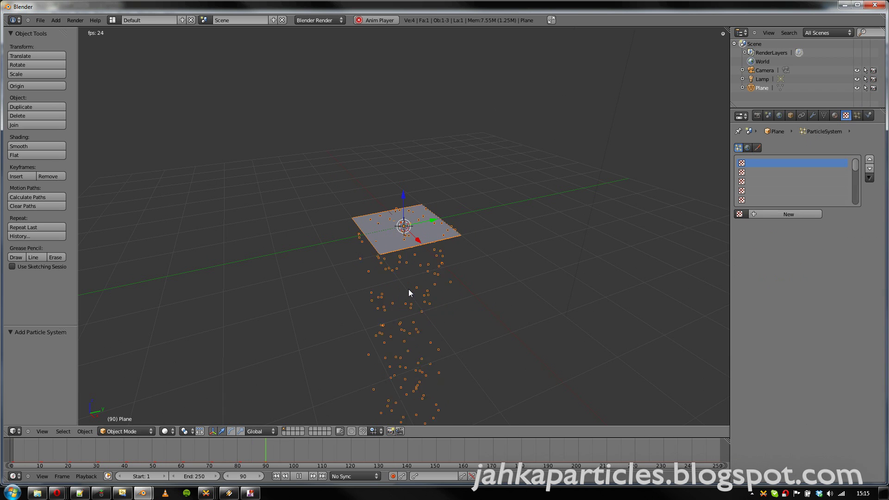
mouse_move(393, 288)
middle_mouse_down()
mouse_move(507, 260)
mouse_move(471, 248)
mouse_move(442, 265)
mouse_move(415, 242)
mouse_move(402, 287)
middle_mouse_up()
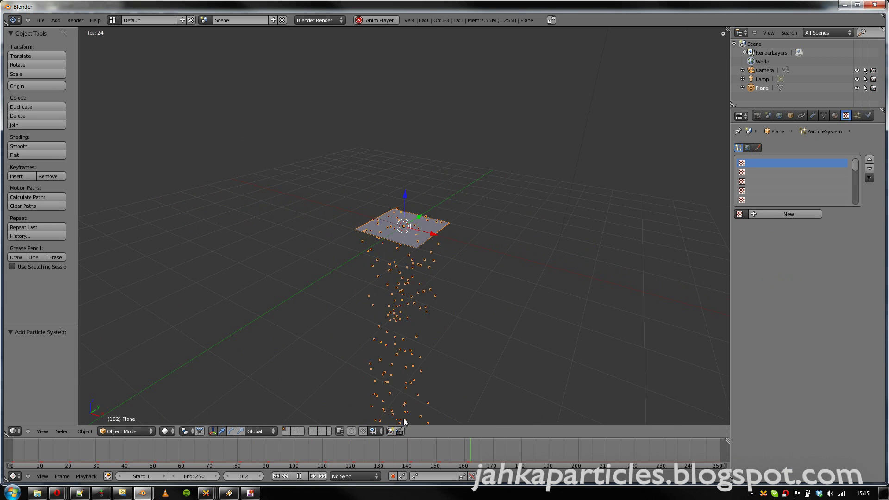
- Rewind playback and give the particles a new texture of type Blend
left_click(297, 475)
left_click(276, 475)
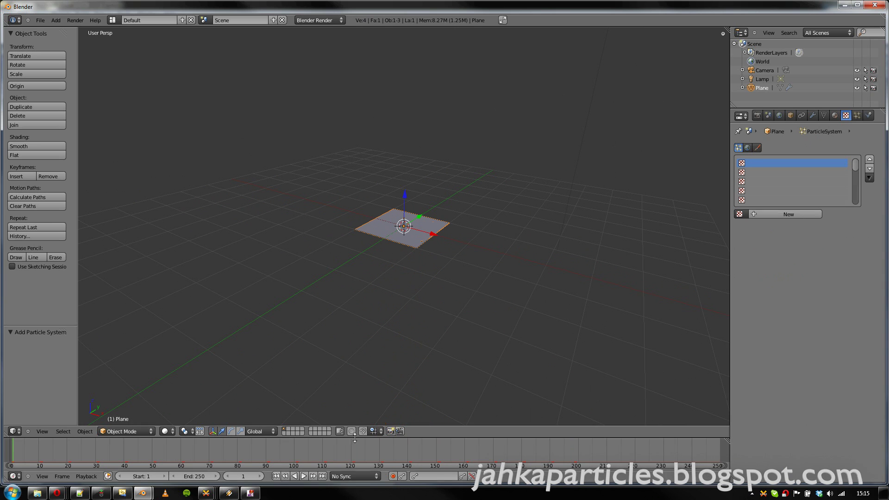
left_click(782, 214)
scroll(767, 299, "down", 1)
left_click(811, 206)
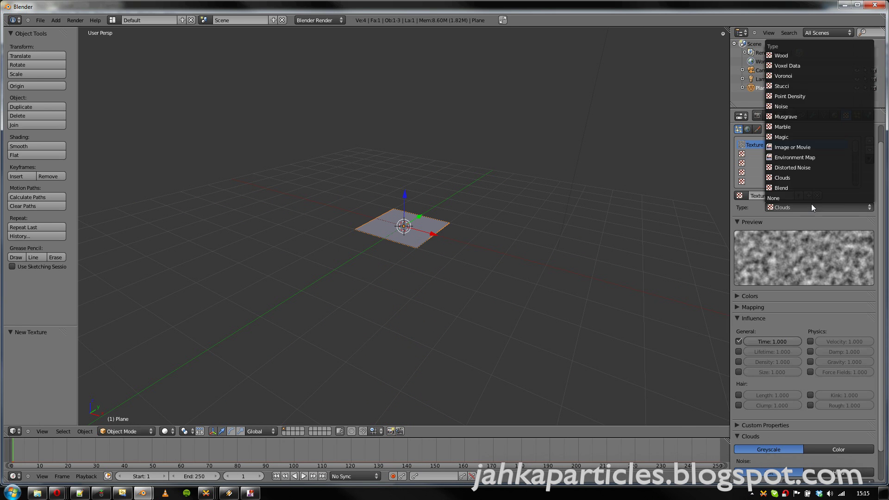
left_click(814, 185)
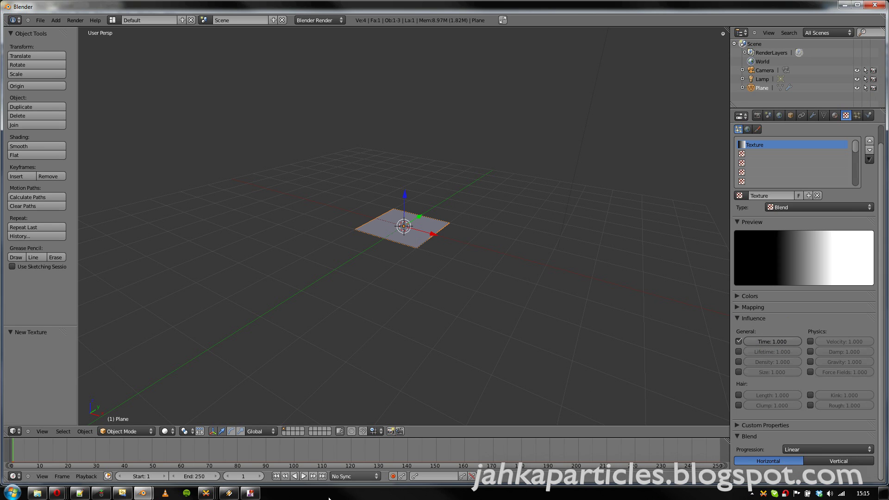
- Play the animation to see the Blend texture's effect and look over its Mapping settings
left_click(303, 476)
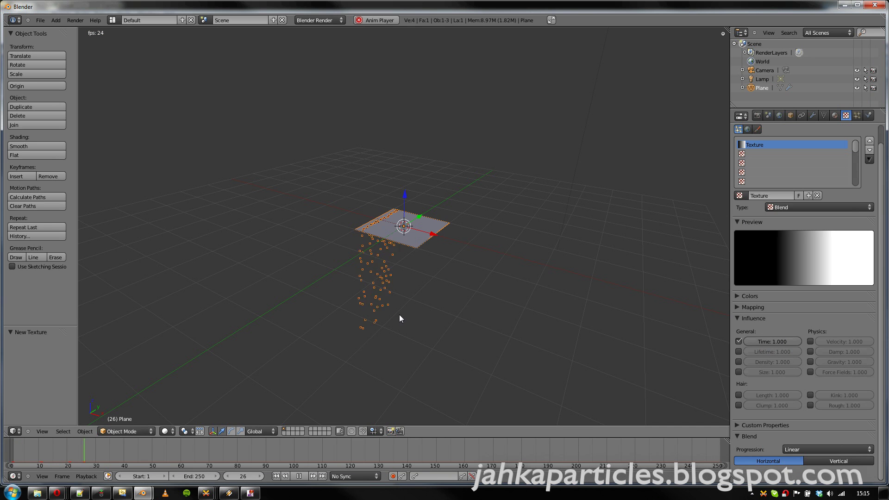
middle_click_drag(417, 306, 431, 284)
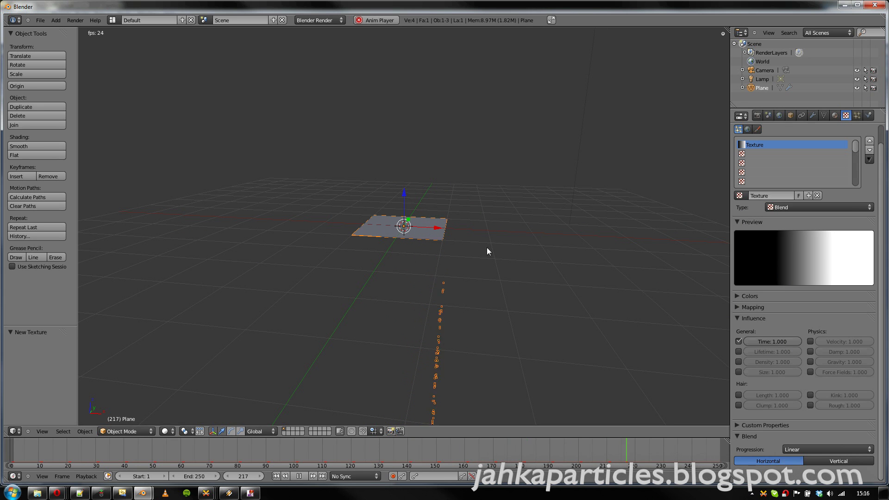
left_click(734, 307)
scroll(826, 323, "down", 2)
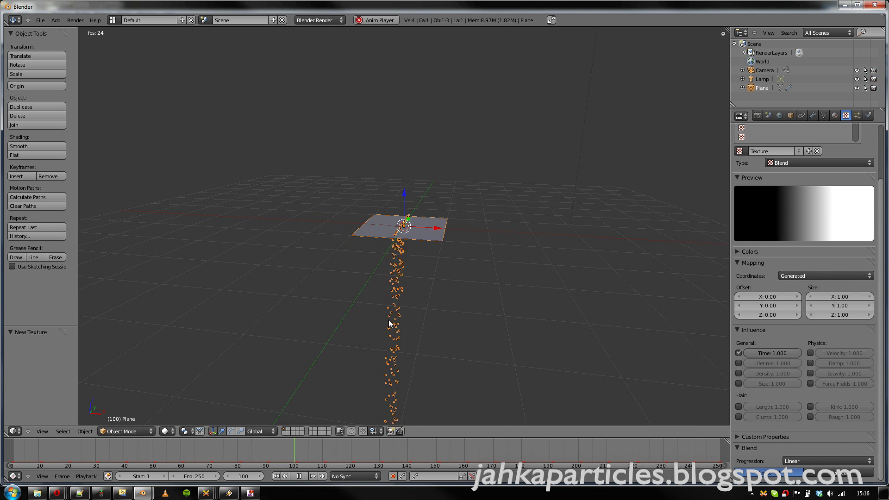
middle_click_drag(407, 292, 393, 318)
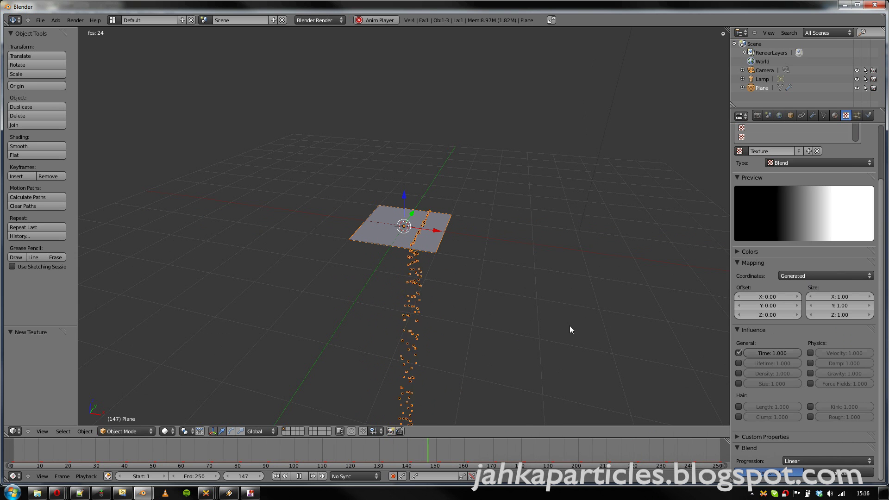
- Set the Blend texture's Time influence to -1.000
left_click(737, 263)
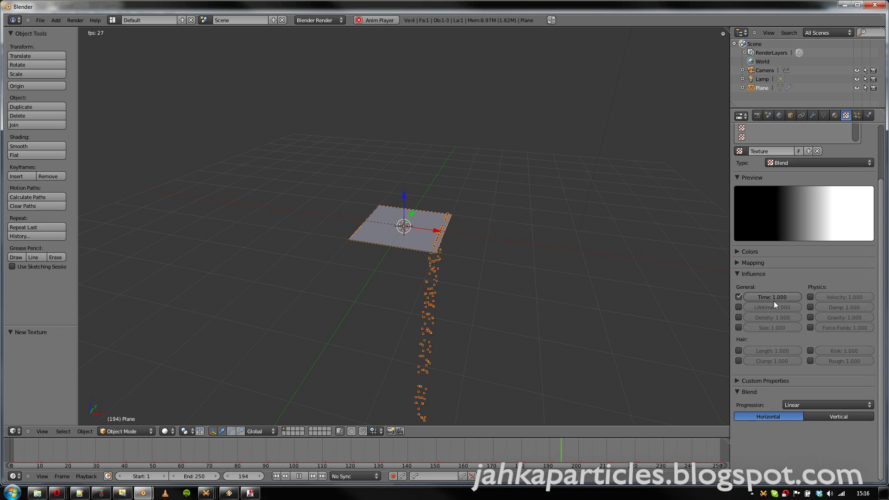
left_click_drag(793, 296, 782, 296)
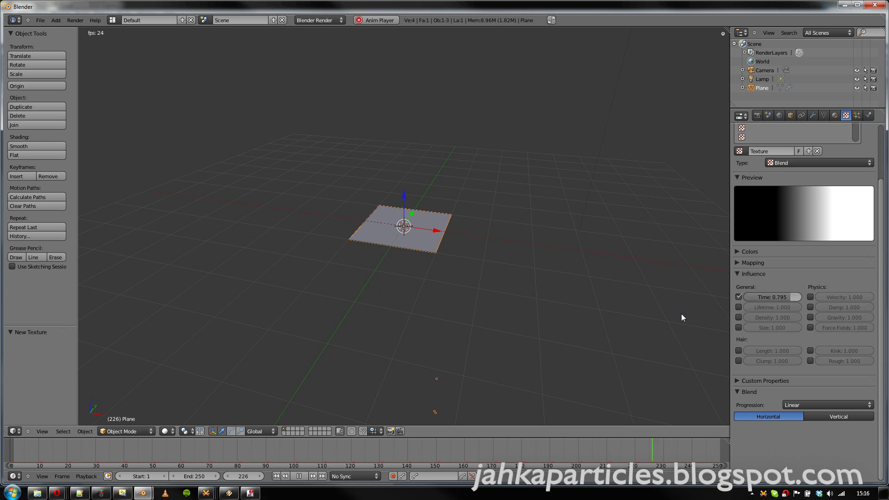
left_click(769, 296)
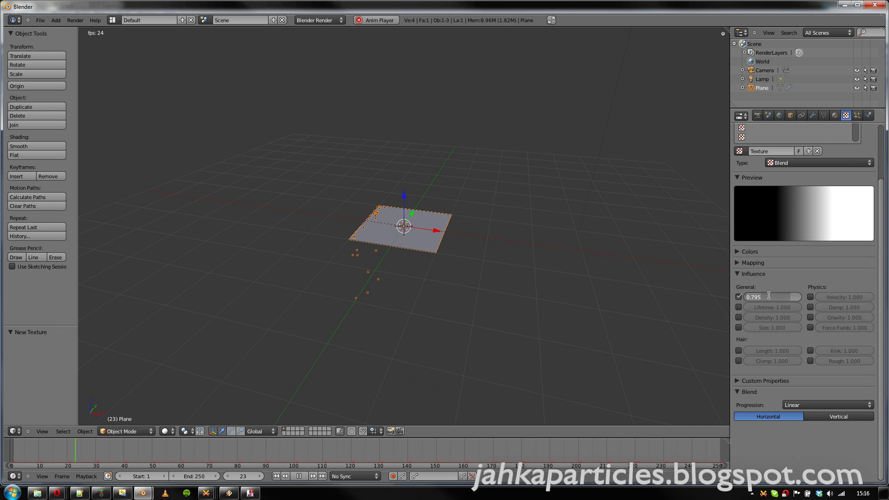
type("1")
key("Return")
key("minus")
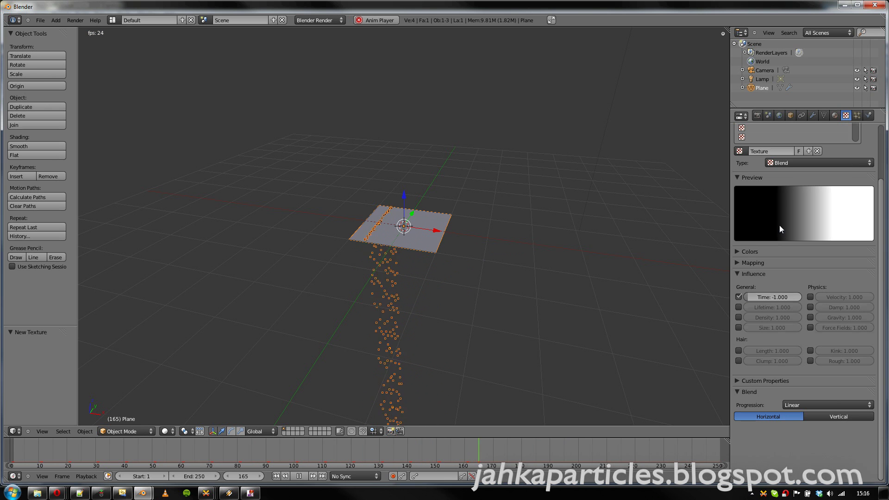
- Make the blend gradient Vertical and watch the particles fall
left_click(834, 418)
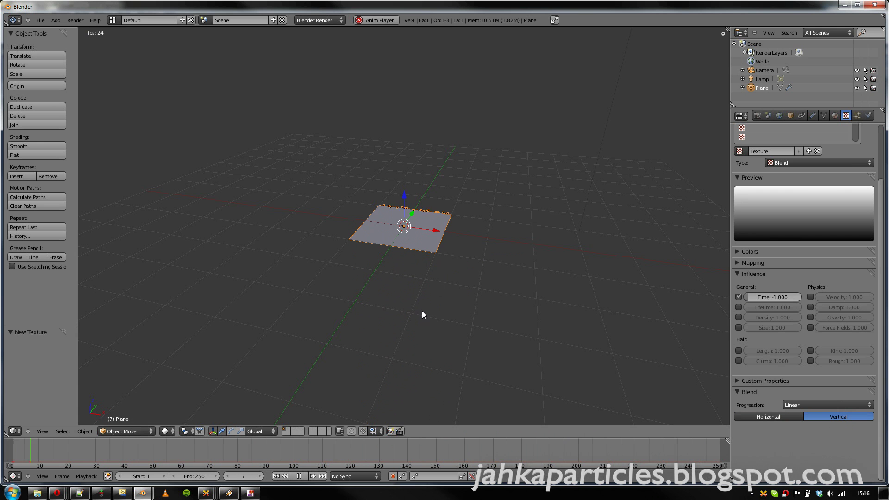
middle_click_drag(422, 314, 335, 293)
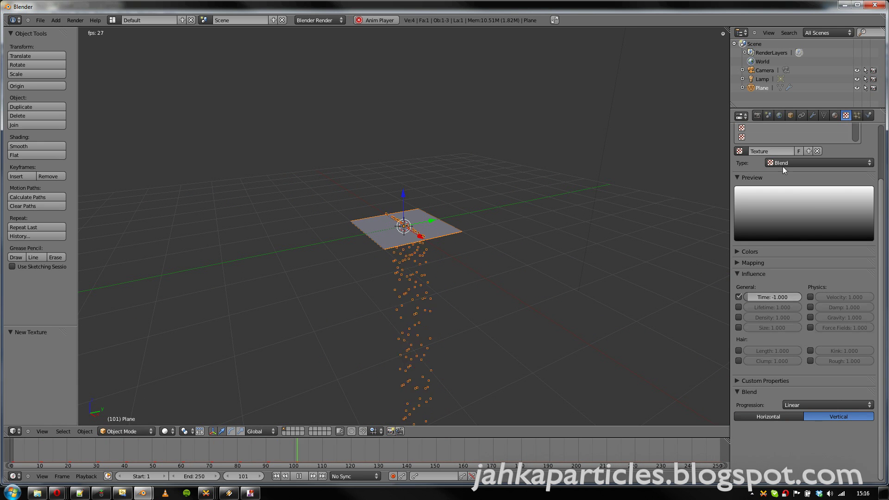
left_click(810, 160)
left_click(809, 163)
left_click(809, 163)
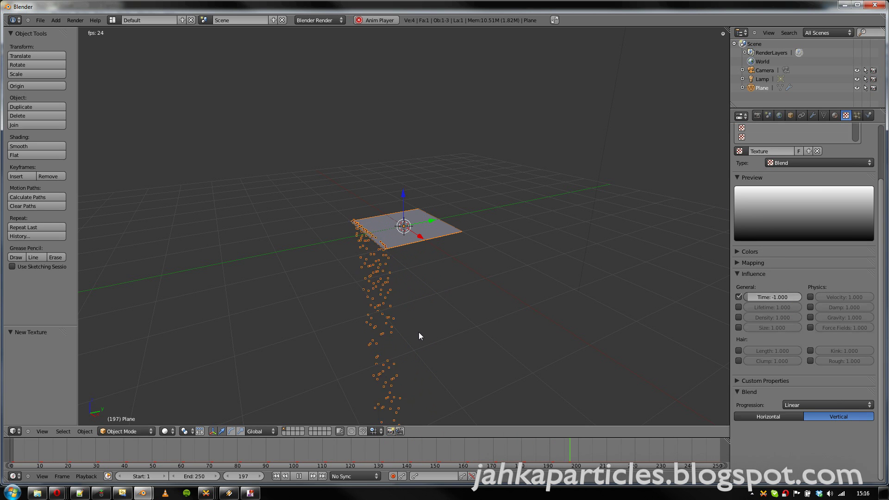
middle_click_drag(391, 307, 451, 324)
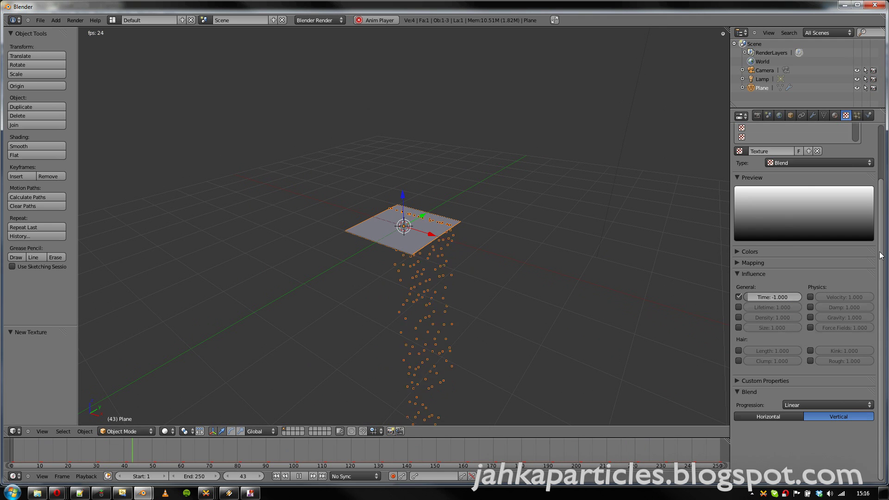
- Switch the texture influence from Time to Lifetime and view the particles from the side
left_click(739, 297)
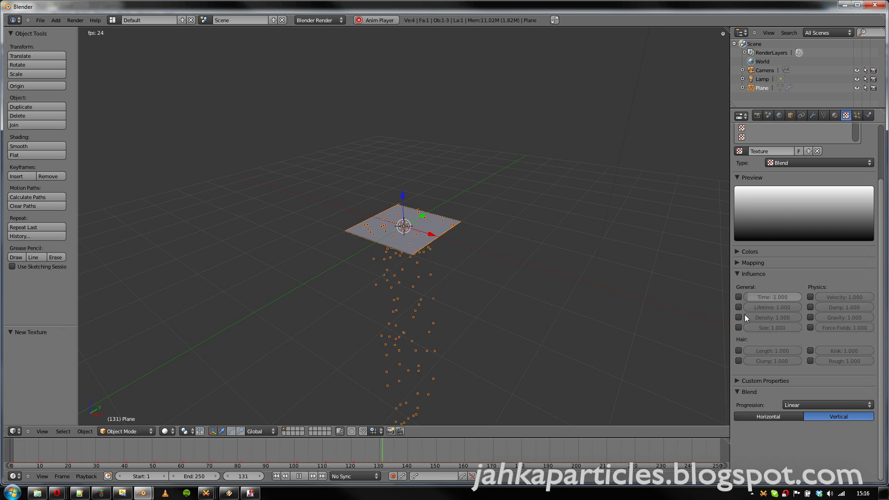
left_click(738, 306)
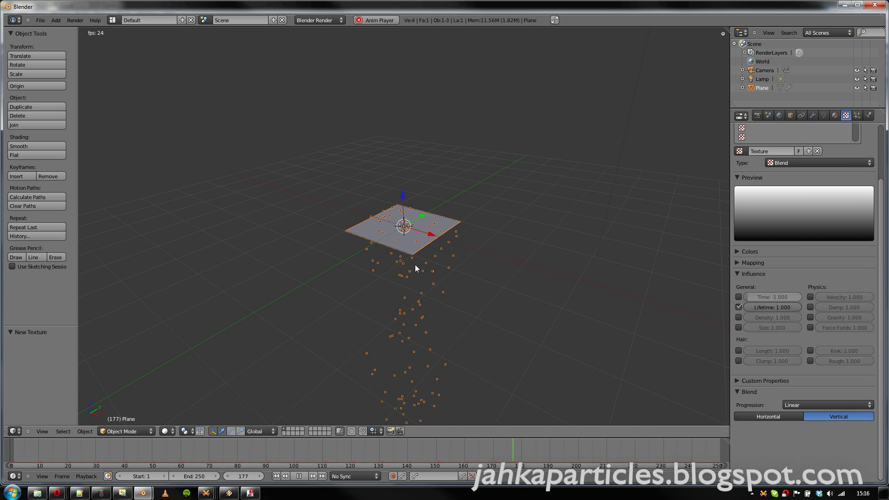
middle_click_drag(394, 274, 468, 302)
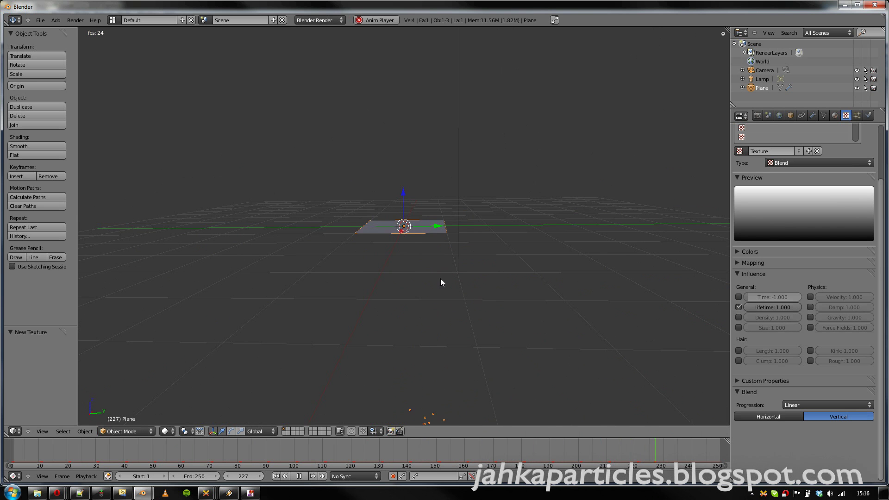
mouse_move(397, 275)
middle_mouse_down()
mouse_move(407, 240)
mouse_move(407, 267)
middle_mouse_up()
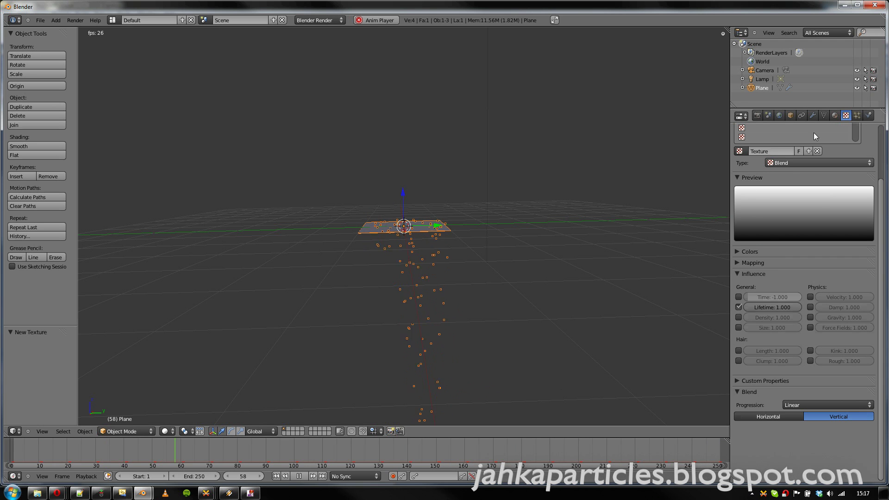
- Swap the texture's Lifetime influence for Density, then stop and rewind playback
left_click(738, 306)
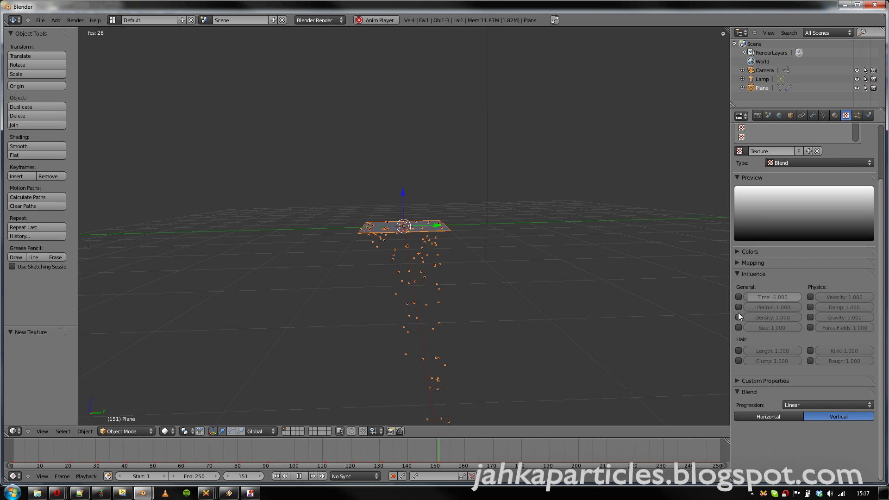
left_click(738, 317)
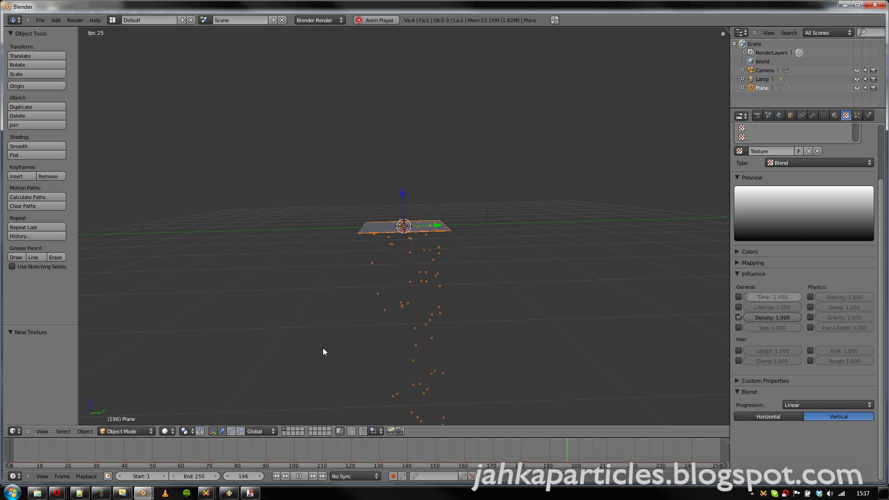
key("alt+a")
left_click(276, 476)
- Set particle emission End to frame 1 and view the plane in wireframe from above
left_click(857, 115)
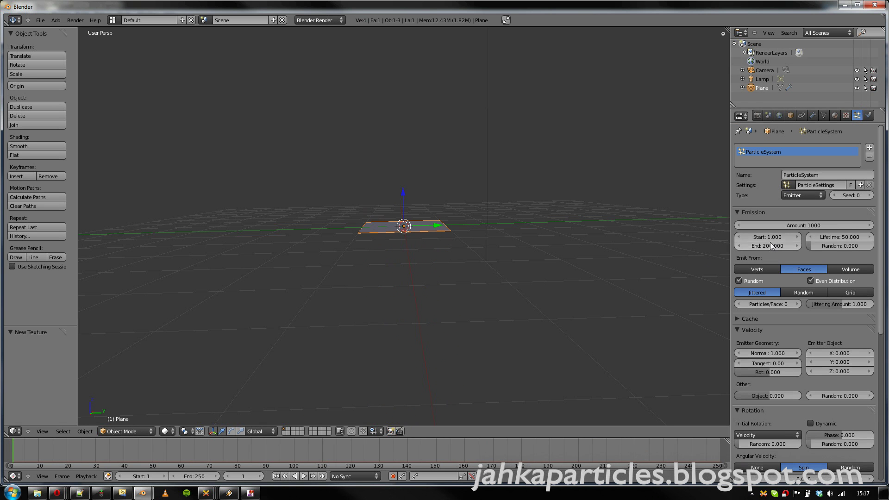
left_click(767, 246)
type("1")
key("Return")
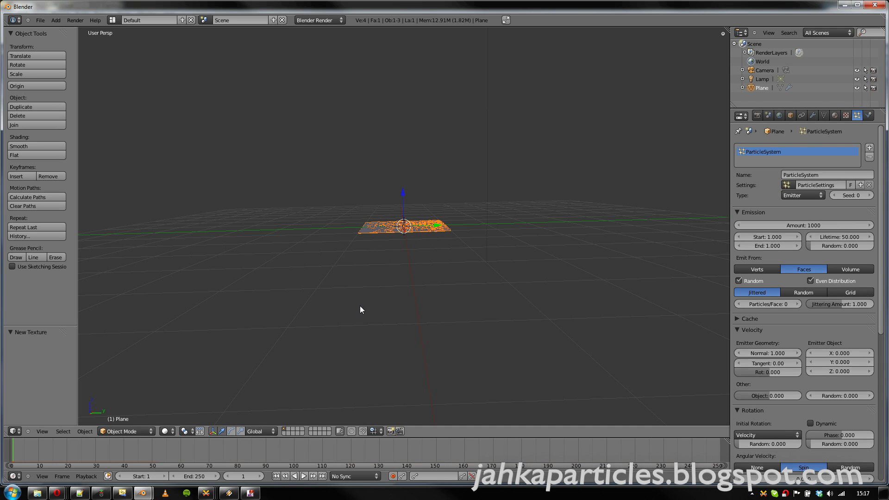
key("z")
mouse_move(415, 284)
middle_mouse_down()
mouse_move(423, 399)
mouse_move(418, 370)
middle_mouse_up()
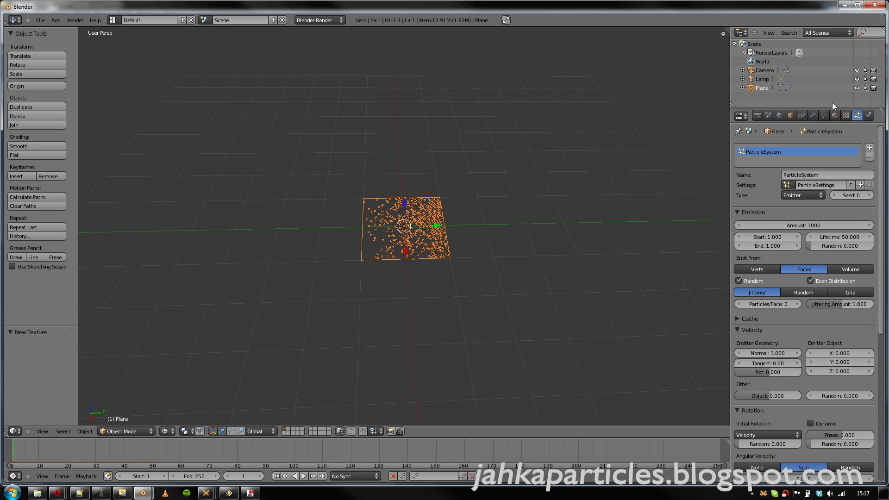
- Test the Density influence at -1, then set it back to 1.000
left_click(846, 115)
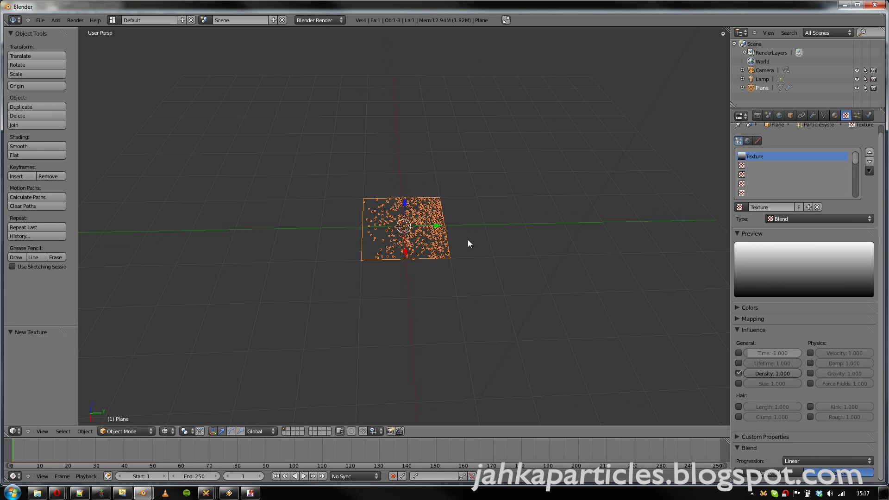
left_click_drag(788, 373, 818, 371)
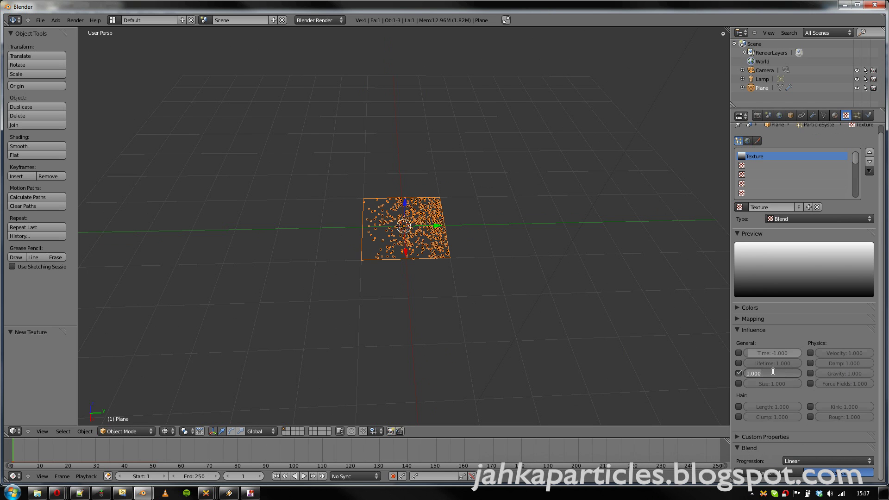
type("-1")
key("Return")
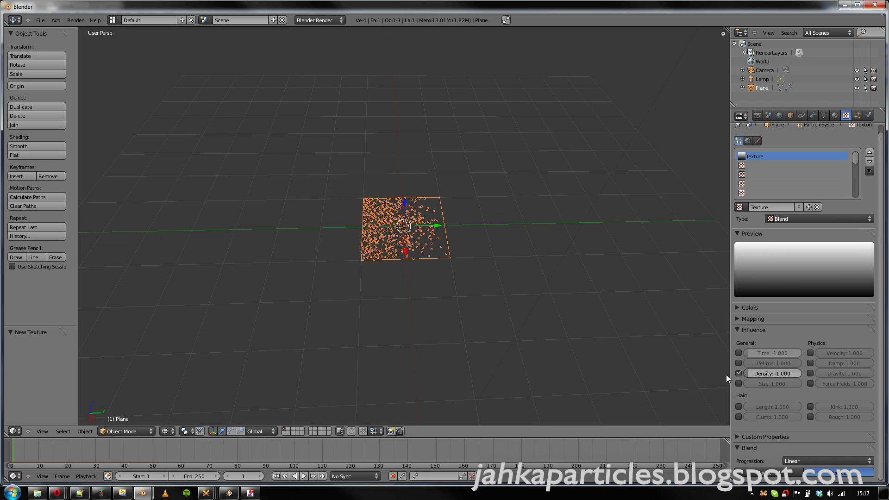
scroll(418, 287, "up", 2)
scroll(420, 277, "down", 2)
middle_click_drag(420, 271, 434, 297)
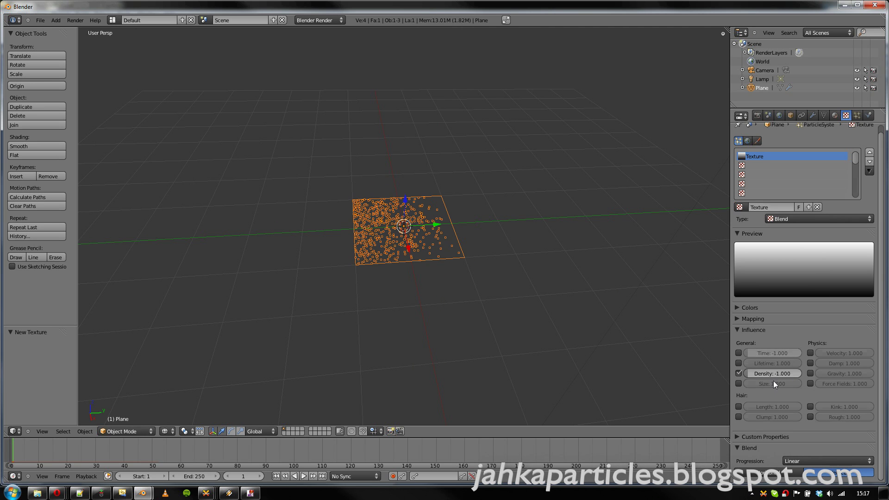
key("Return")
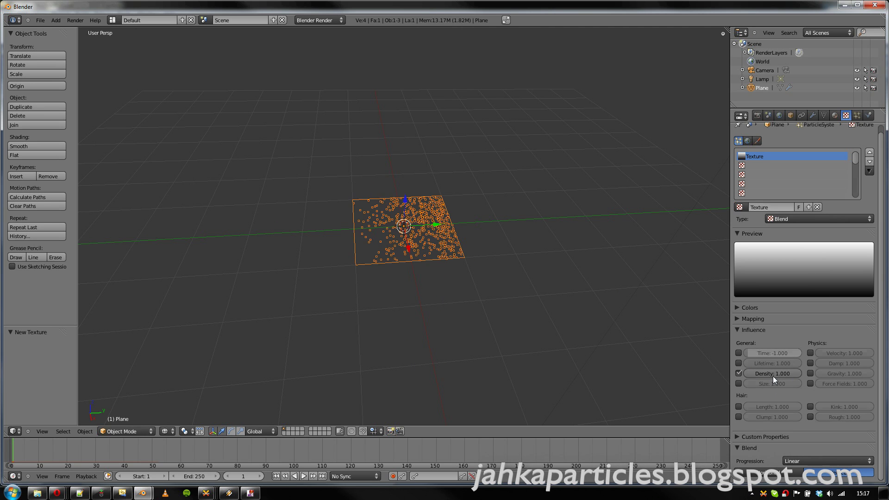
- Swap the texture's Density influence for Damp and begin editing the emission End frame
left_click(738, 373)
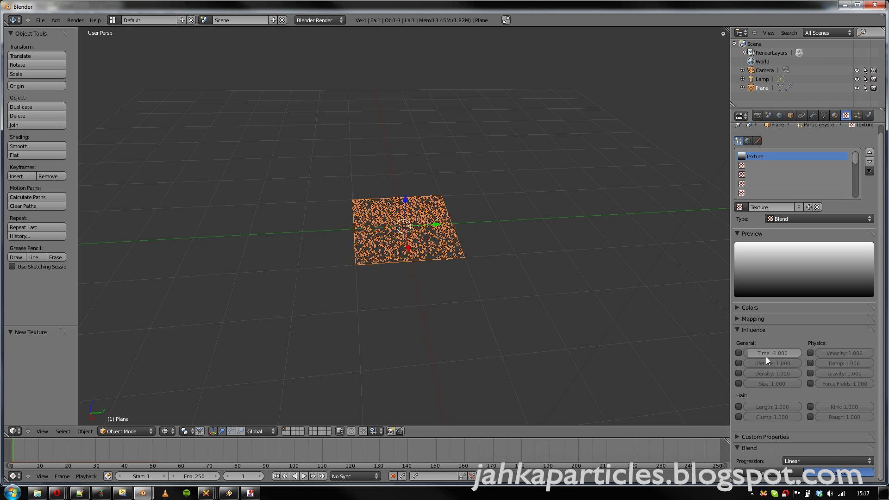
left_click(810, 363)
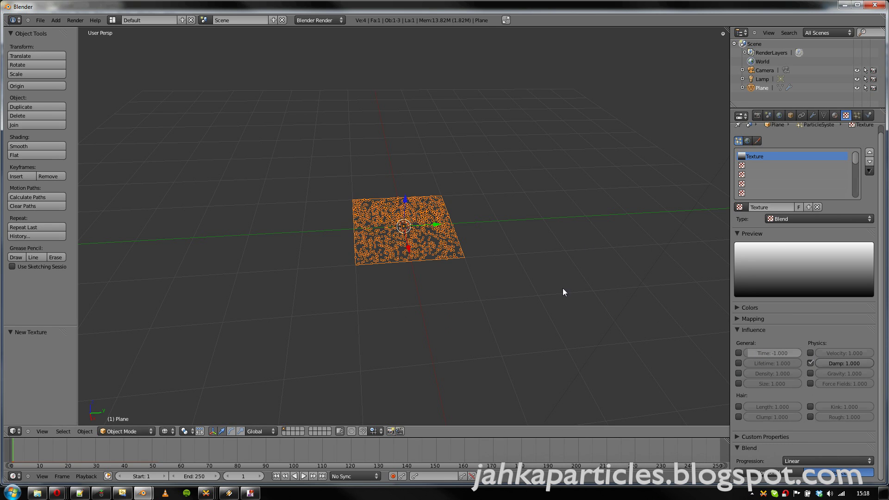
left_click(857, 115)
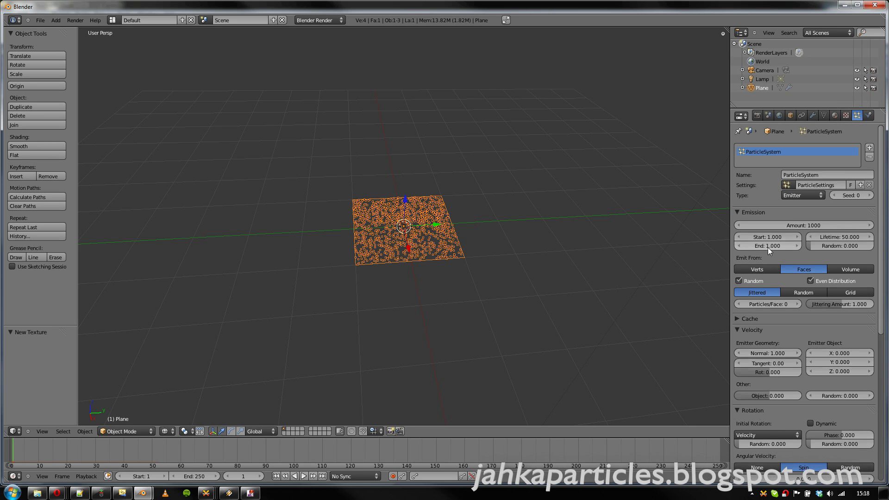
left_click(766, 246)
- Set emission End to frame 100 and play the particle animation
type("100")
key("Return")
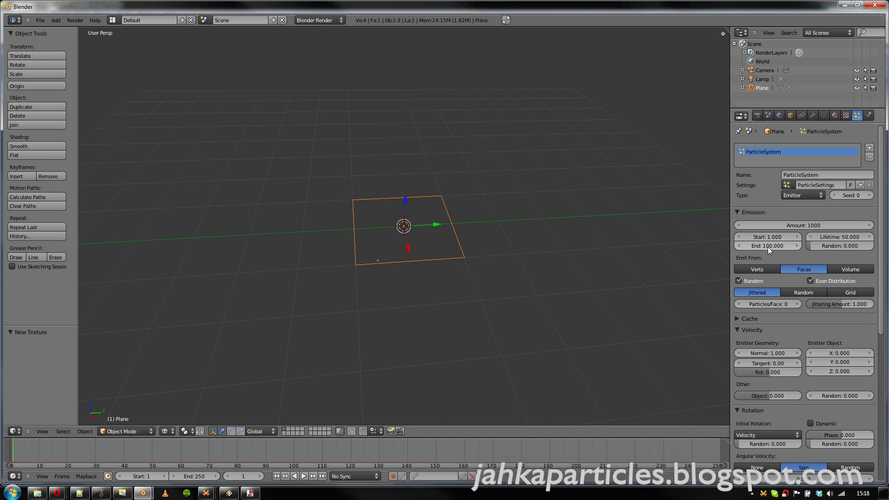
left_click(303, 476)
scroll(400, 308, "down", 4)
middle_click_drag(404, 283, 430, 271)
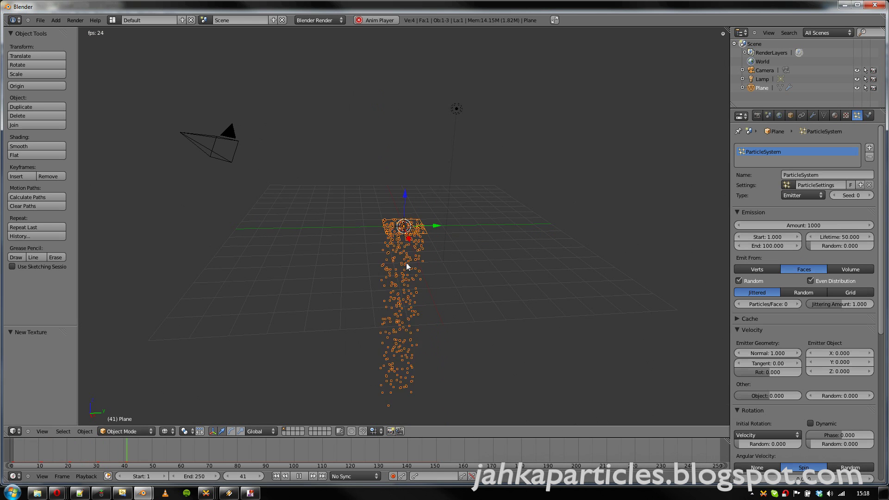
scroll(793, 354, "down", 10)
scroll(793, 363, "down", 3)
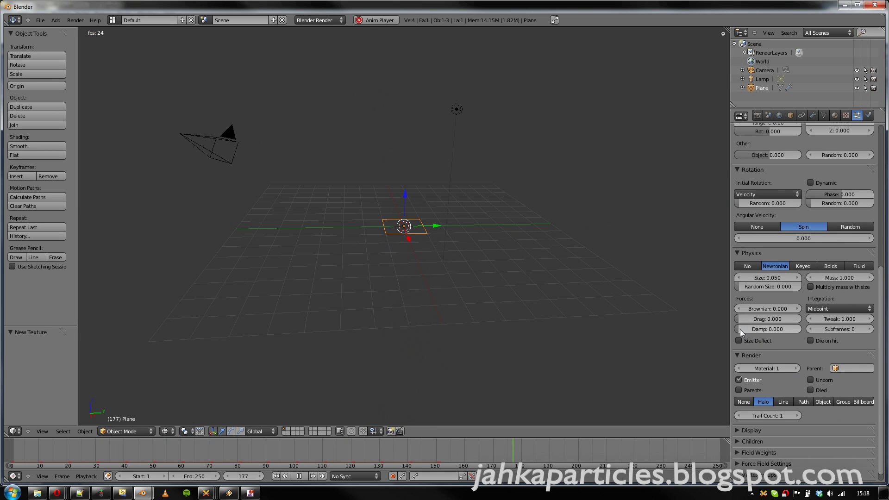
- Raise particle physics Damp to 0.775 and watch the stream from near edge-on
left_click_drag(749, 329, 791, 329)
scroll(440, 279, "up", 4)
scroll(438, 266, "down", 2)
middle_click_drag(426, 254, 439, 240)
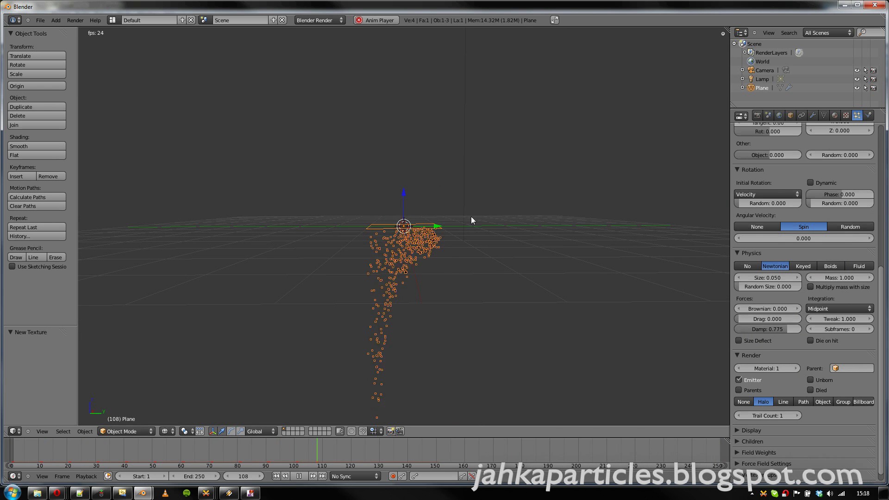
- Reset Damp to 0 and make the texture influence Size instead of Damp
left_click_drag(787, 328, 668, 322)
left_click(845, 116)
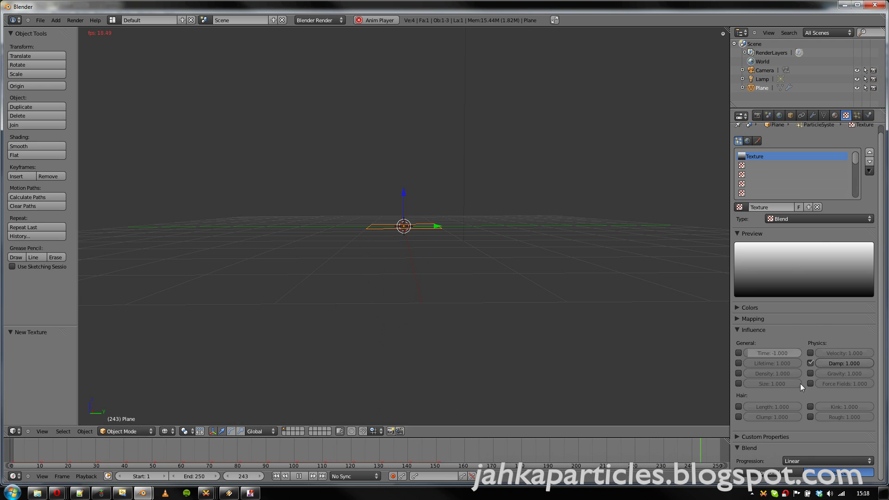
left_click(811, 363)
left_click(811, 362)
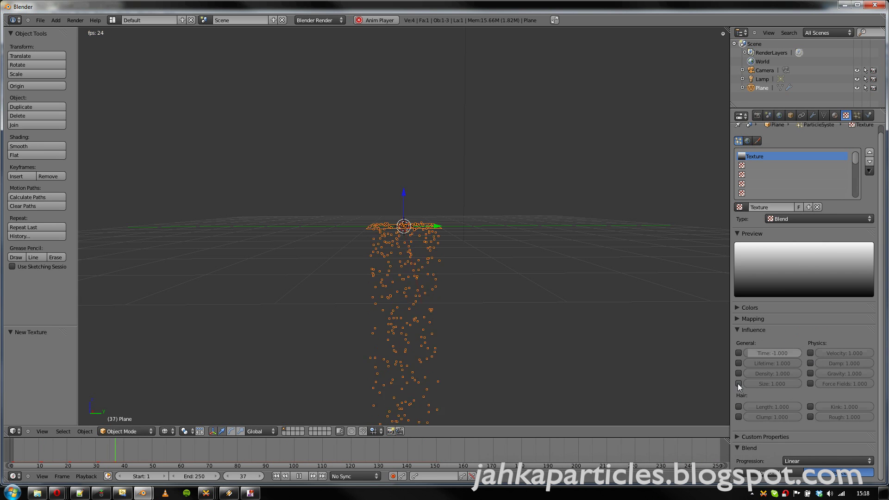
left_click(737, 383)
- Turn on Size in particle Display and enlarge particles from 0.050 to 0.270
left_click(856, 116)
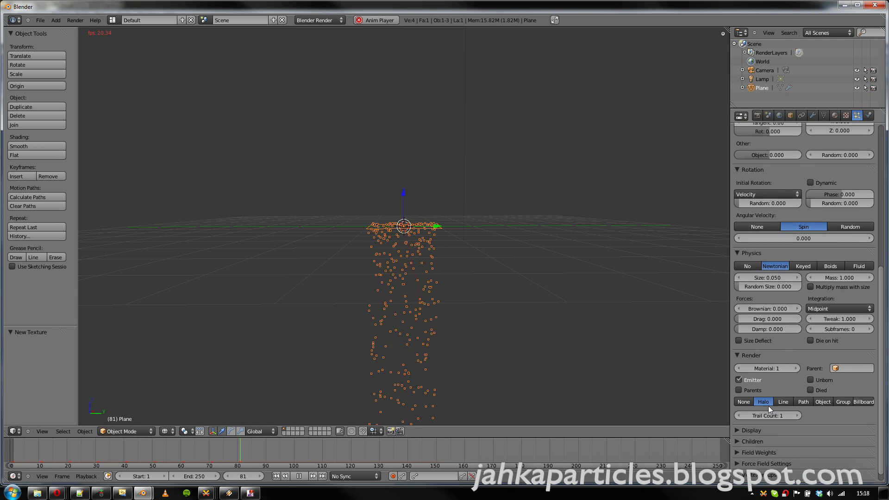
scroll(768, 410, "down", 10)
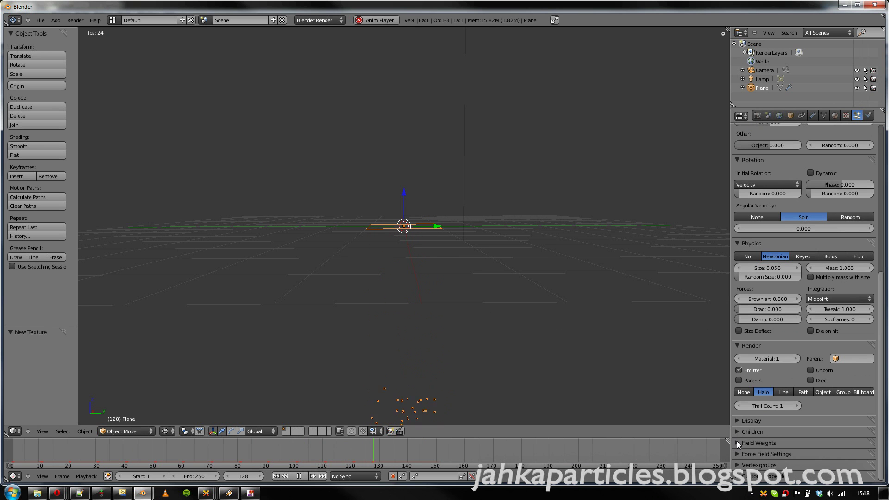
left_click(737, 419)
scroll(737, 412, "down", 3)
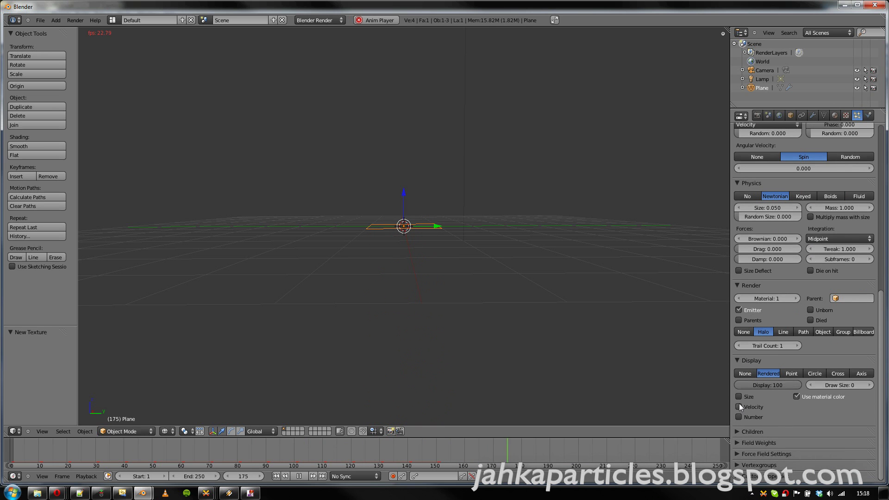
left_click(739, 397)
left_click_drag(762, 207, 790, 207)
middle_click_drag(395, 248, 426, 330)
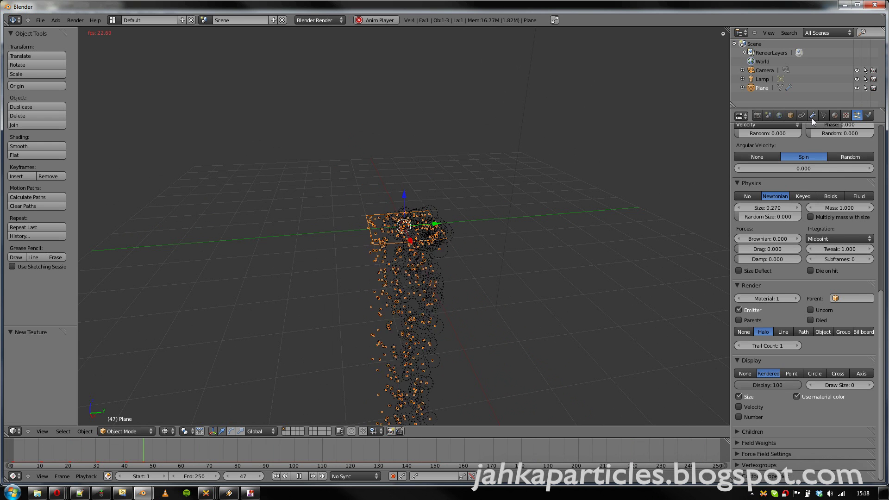
- Expand the texture Mapping settings and rewind playback to frame 1
left_click(845, 116)
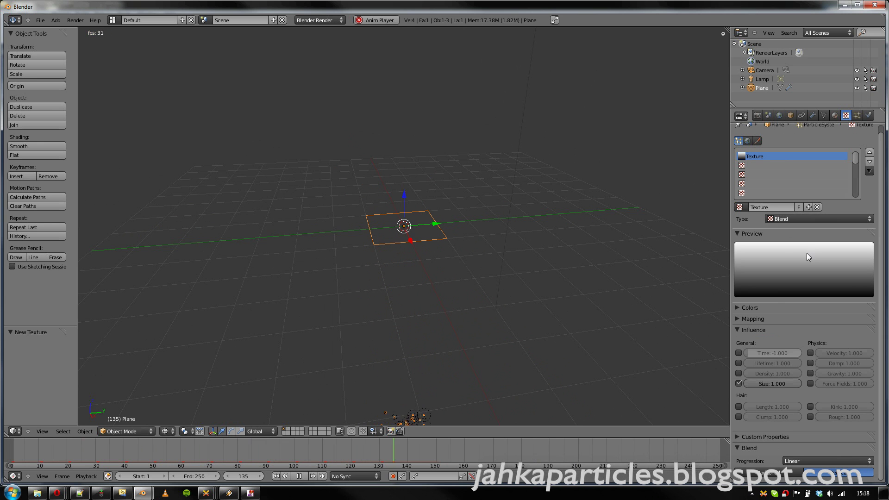
left_click(736, 318)
scroll(785, 319, "down", 3)
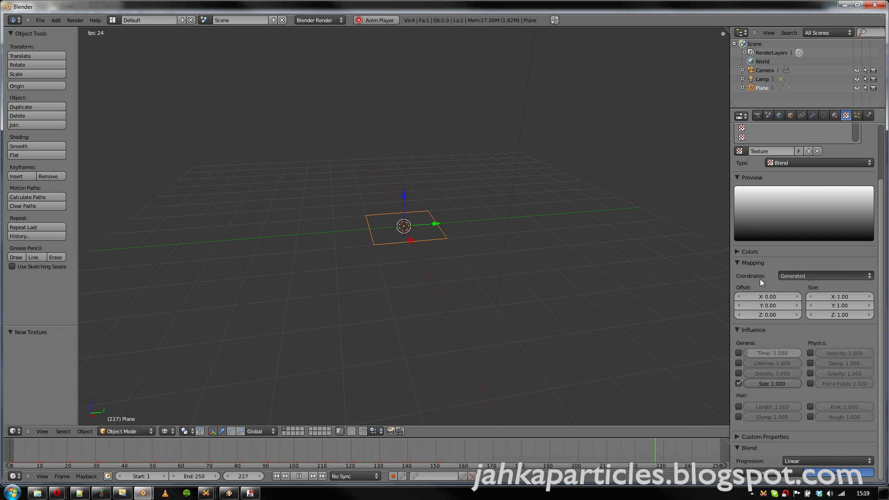
left_click(298, 476)
left_click(276, 476)
- Map the texture by Strand / Particle coordinates with a Horizontal gradient, then replay
left_click(805, 275)
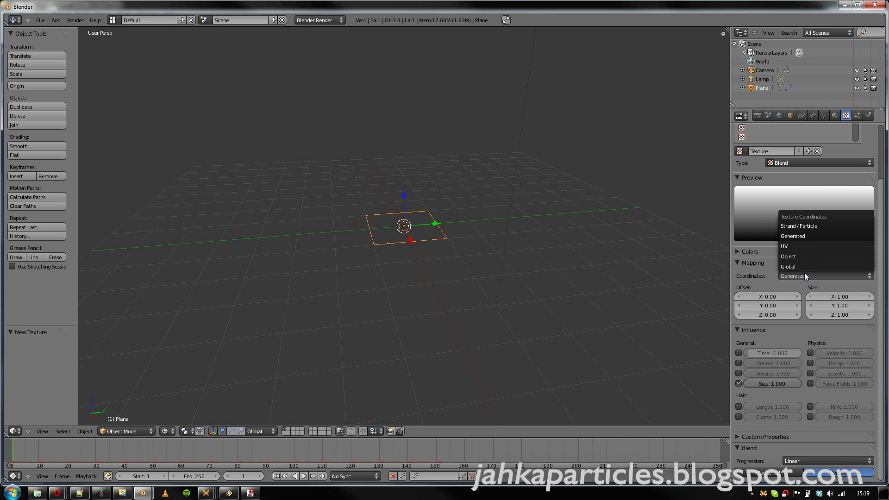
left_click(817, 225)
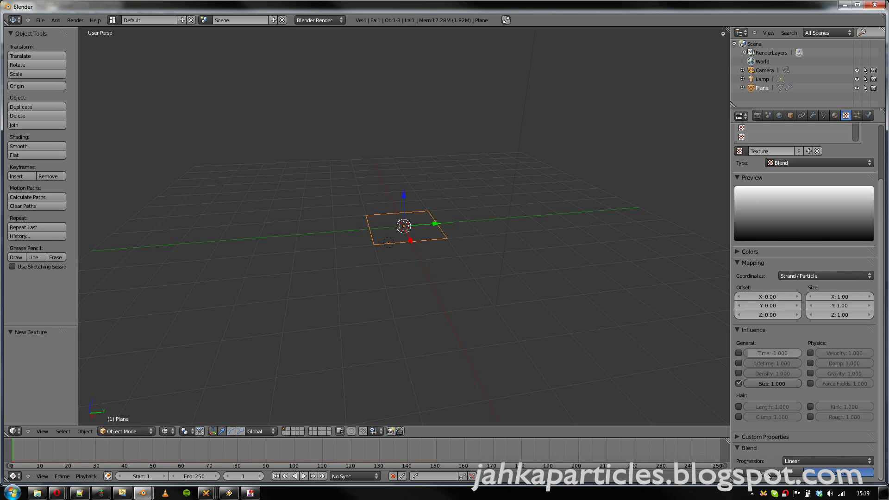
left_click(768, 472)
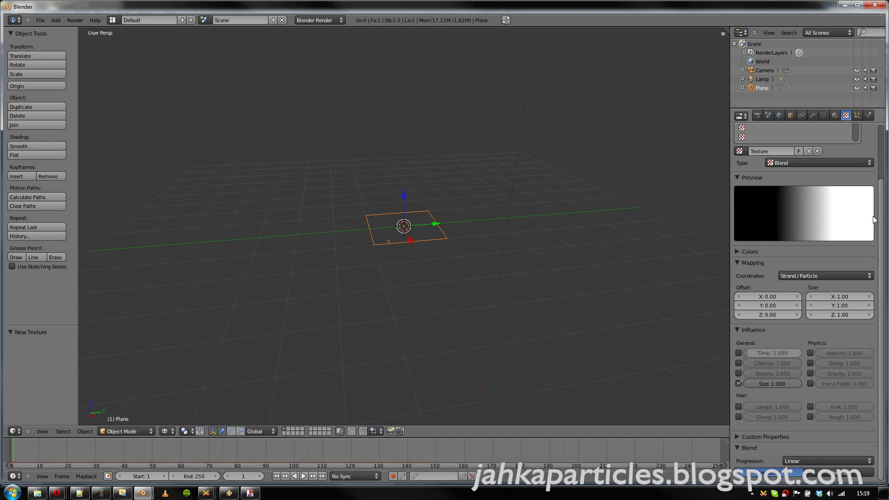
left_click(300, 477)
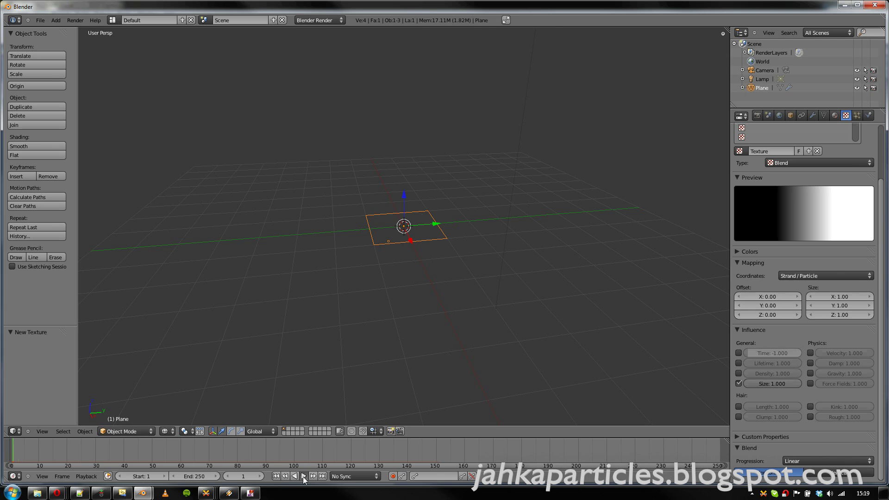
- Set the Gravity field weight to 0 and replay to watch particles rise above the plane
left_click(856, 116)
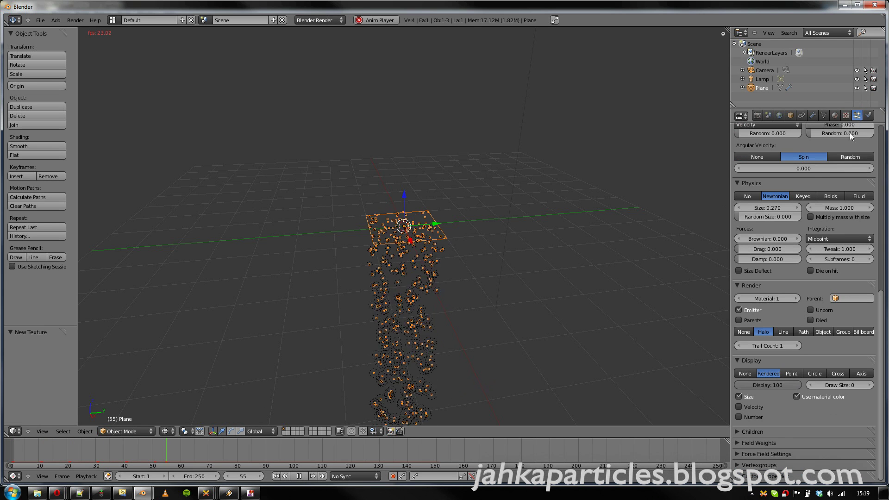
left_click(737, 443)
scroll(778, 393, "down", 4)
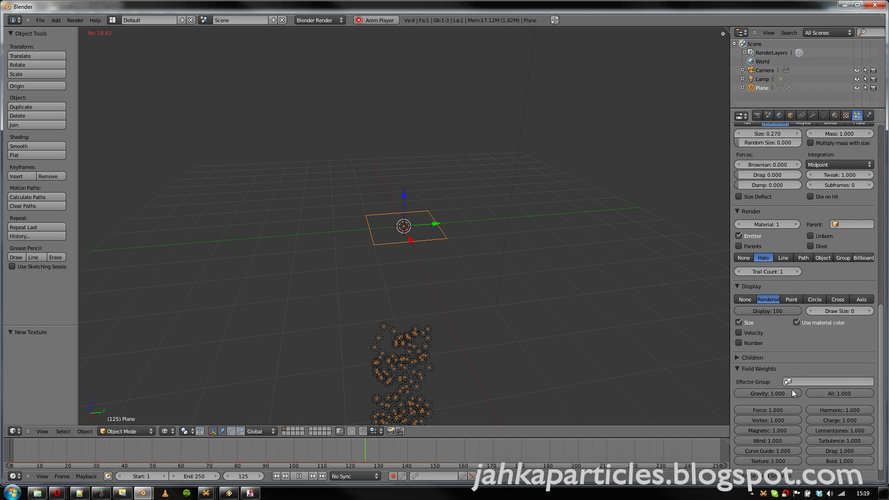
left_click_drag(792, 390, 720, 393)
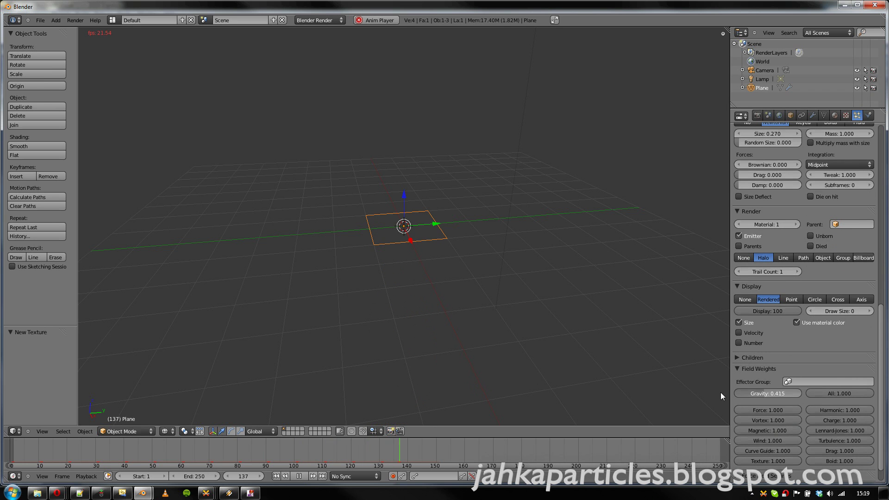
left_click(276, 475)
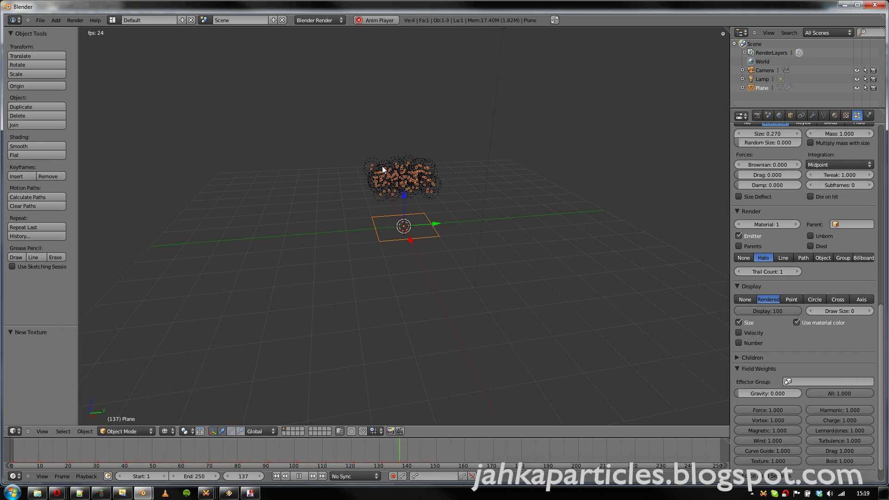
middle_click_drag(422, 288, 414, 255)
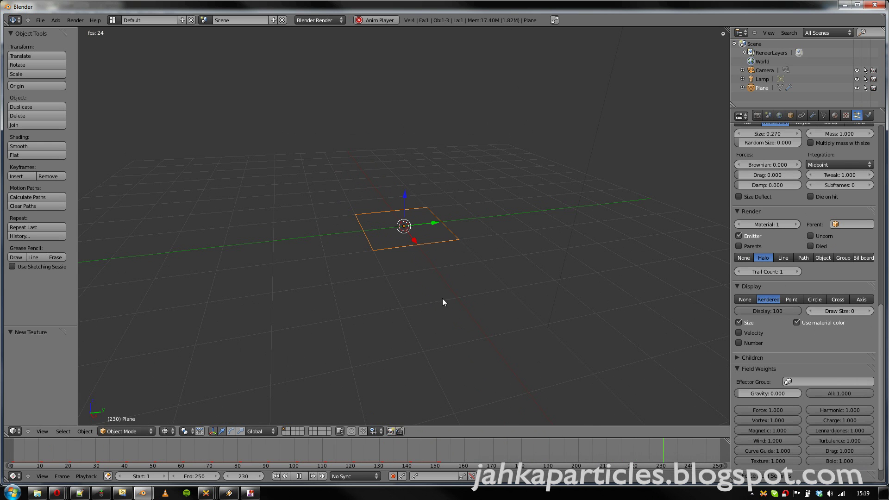
middle_click_drag(441, 282, 373, 165)
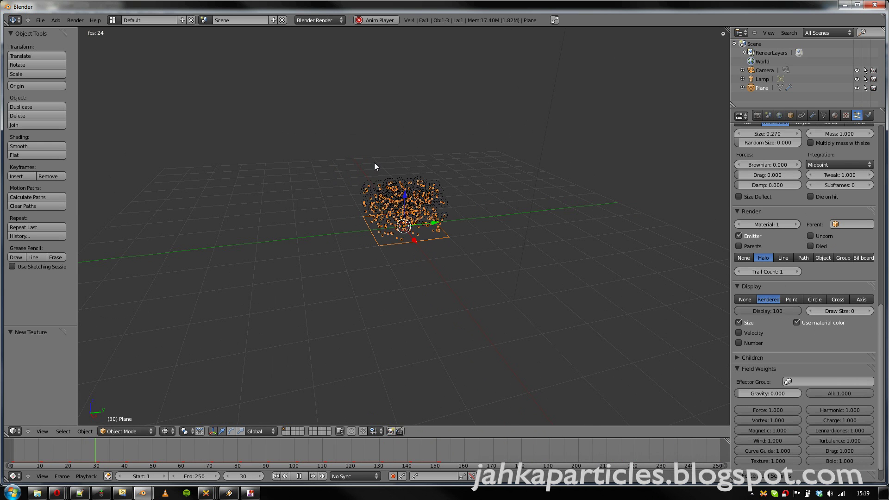
- Change the particle system's texture type from Blend to Wood
left_click(845, 116)
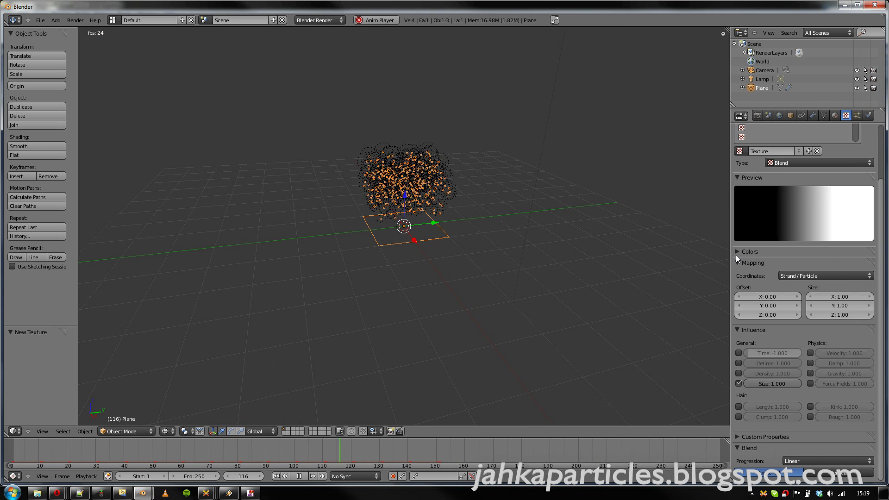
left_click(735, 252)
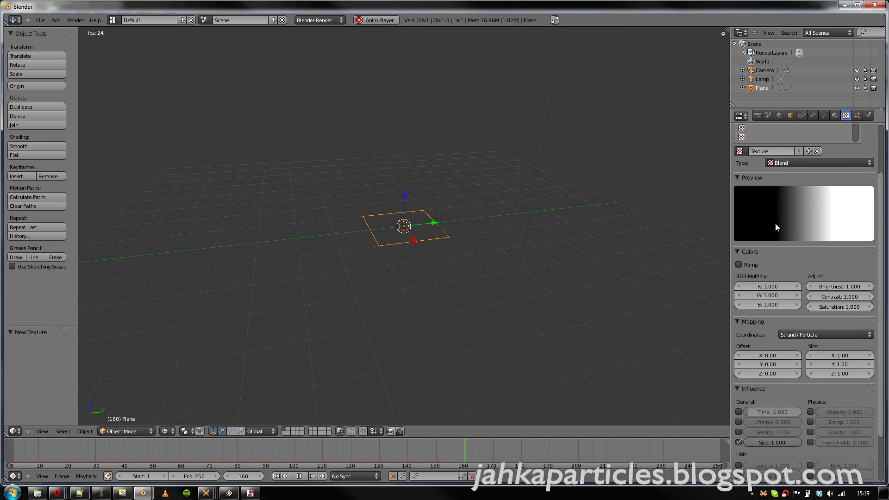
left_click(739, 252)
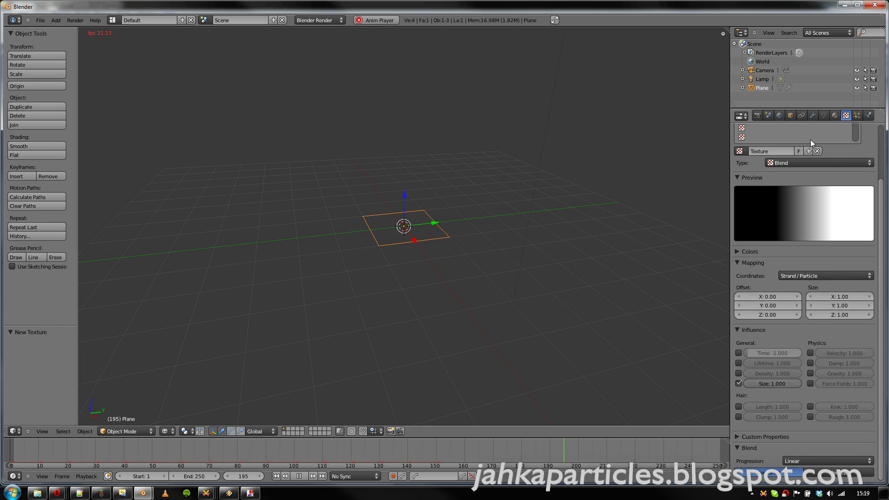
left_click(299, 476)
left_click(812, 163)
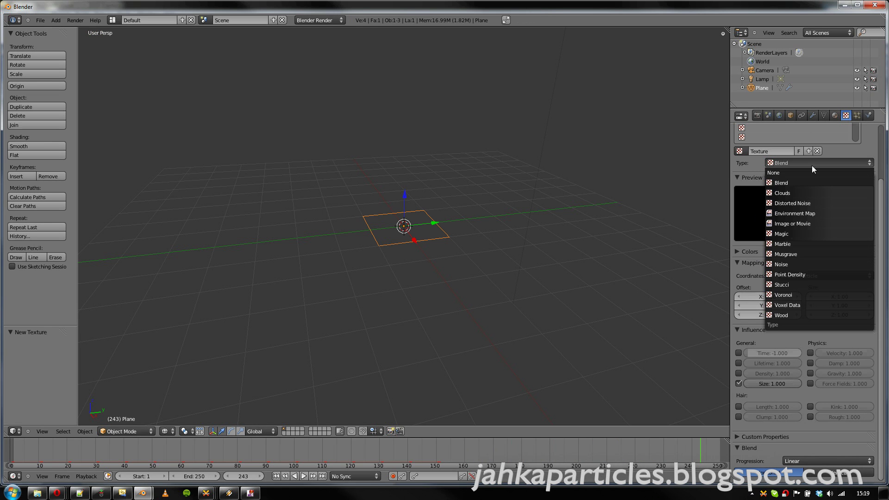
left_click(791, 315)
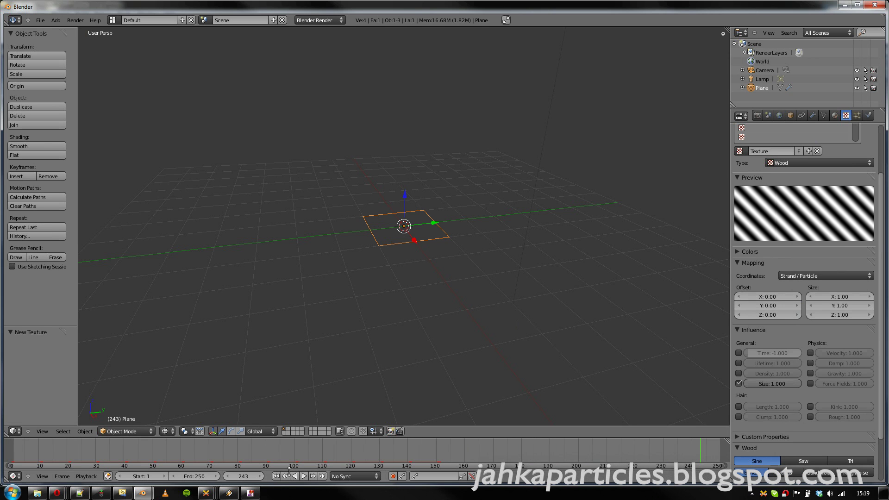
- Replay the emission from frame 1 and orbit to watch the particles rise as a block
left_click(275, 477)
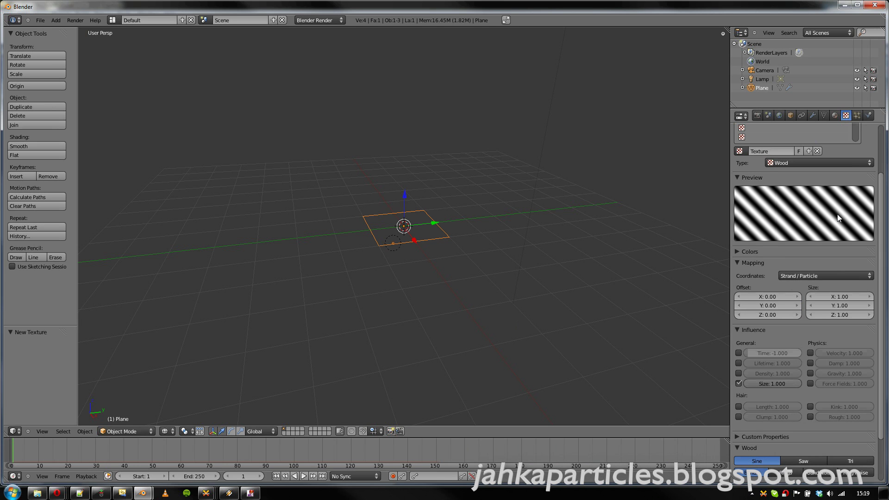
left_click(304, 477)
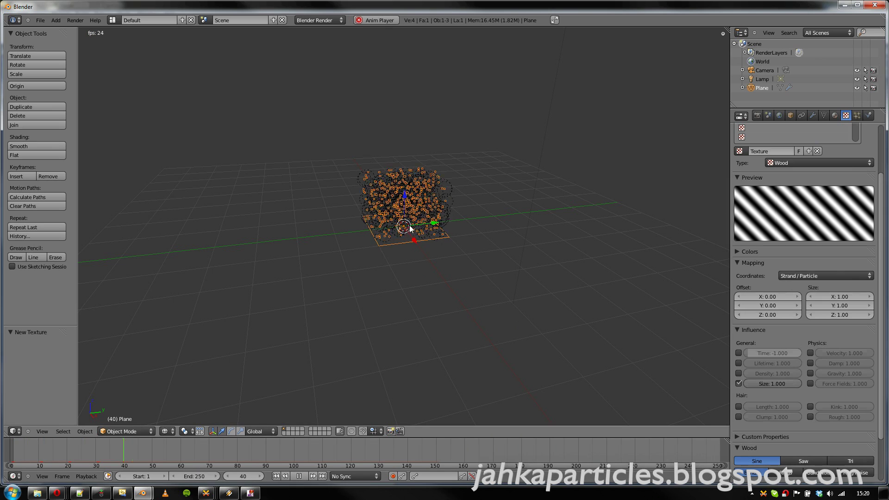
middle_click_drag(409, 252, 421, 252)
scroll(407, 248, "up", 3)
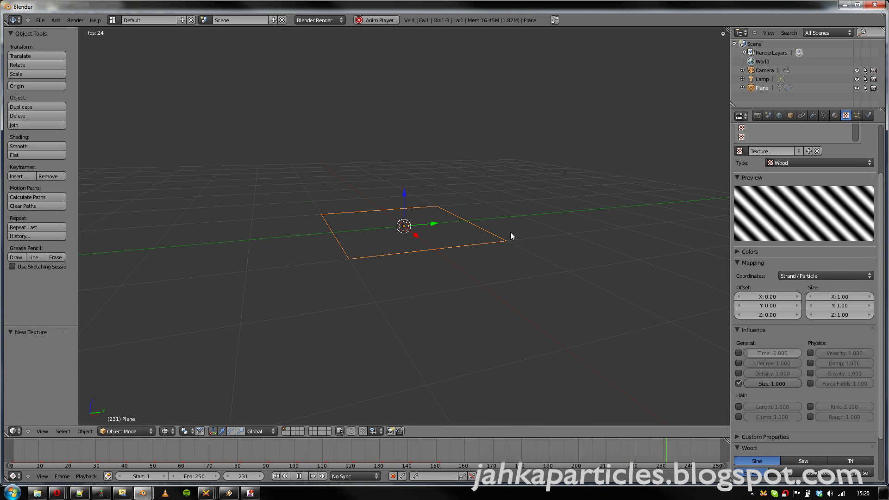
- Add a new texture, Texture.001, in the second slot and set its type to Blend
scroll(562, 241, "down", 4)
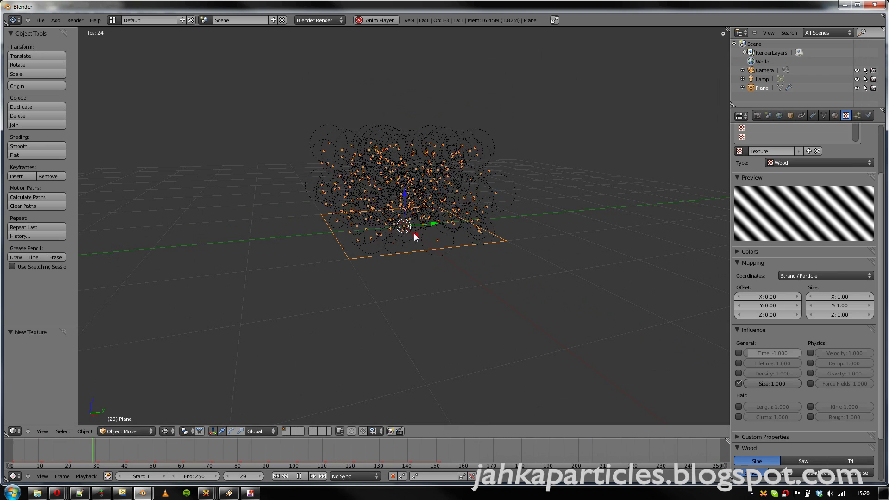
scroll(796, 259, "up", 2)
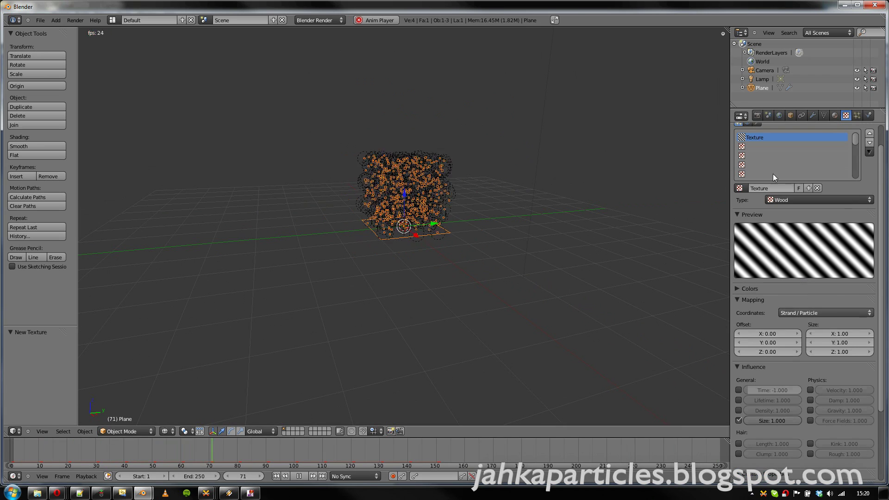
left_click(761, 146)
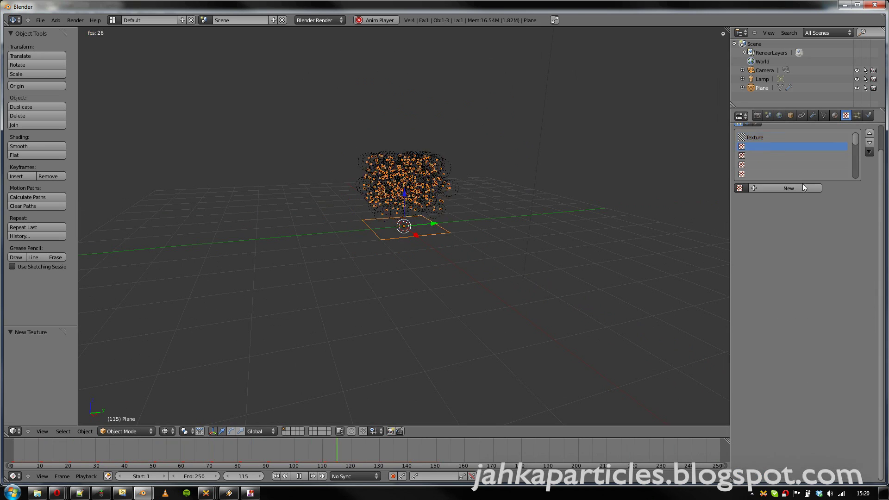
left_click(781, 187)
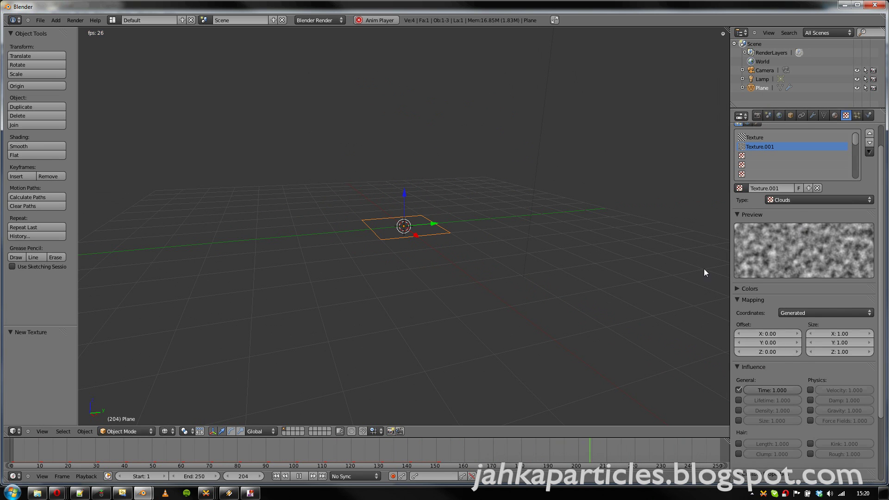
left_click(298, 476)
left_click(813, 200)
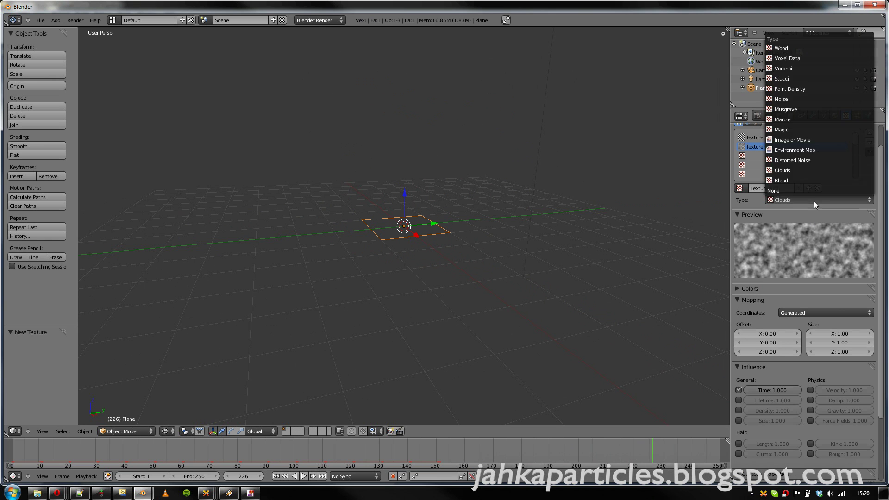
left_click(812, 180)
scroll(770, 357, "down", 2)
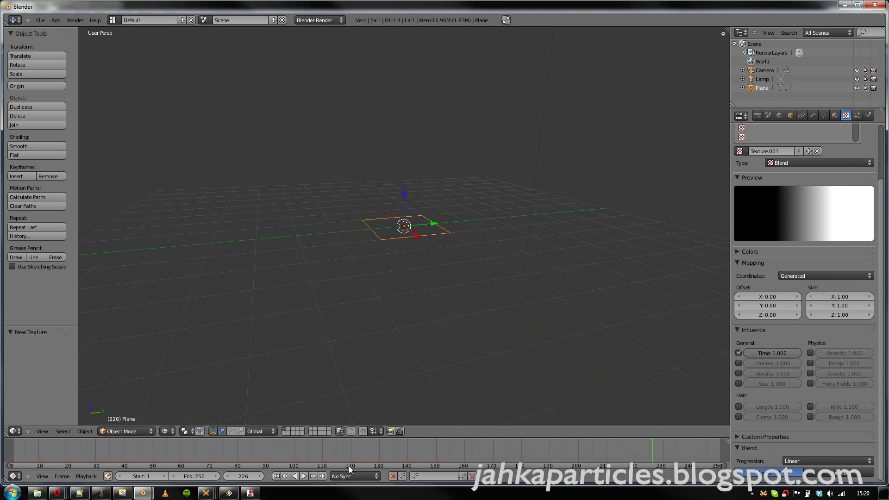
- Replay the emission from frame 1, orbiting the view, and stop at frame 52
left_click(276, 476)
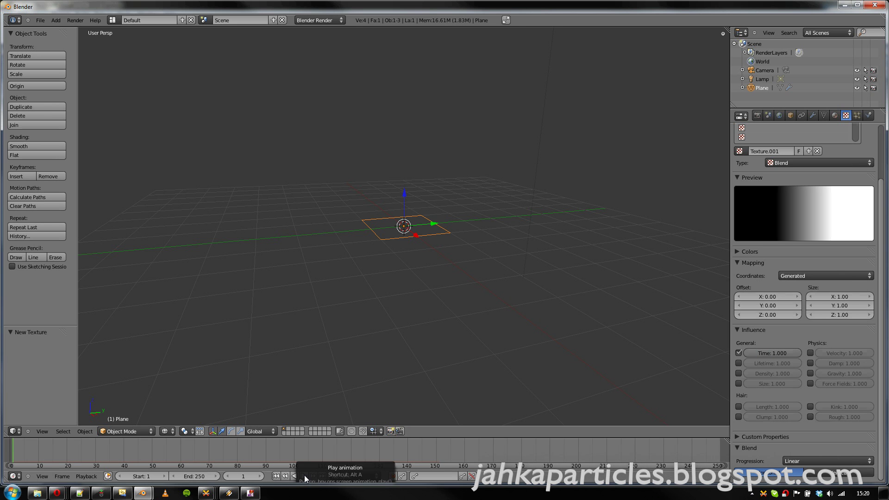
left_click(304, 476)
middle_click_drag(363, 308, 477, 305)
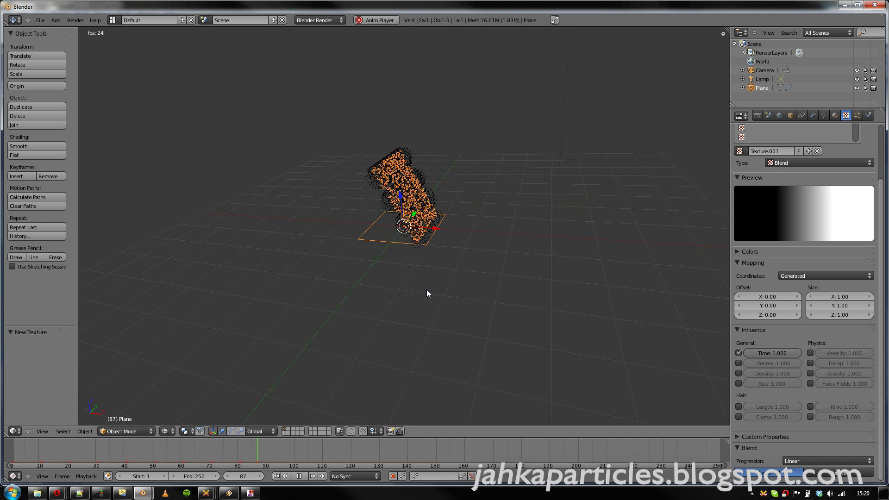
middle_click_drag(421, 293, 423, 268)
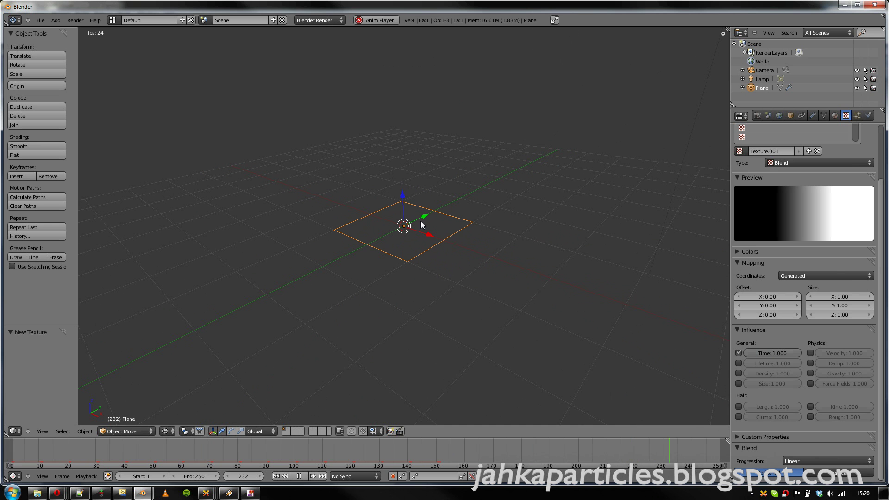
left_click(300, 476)
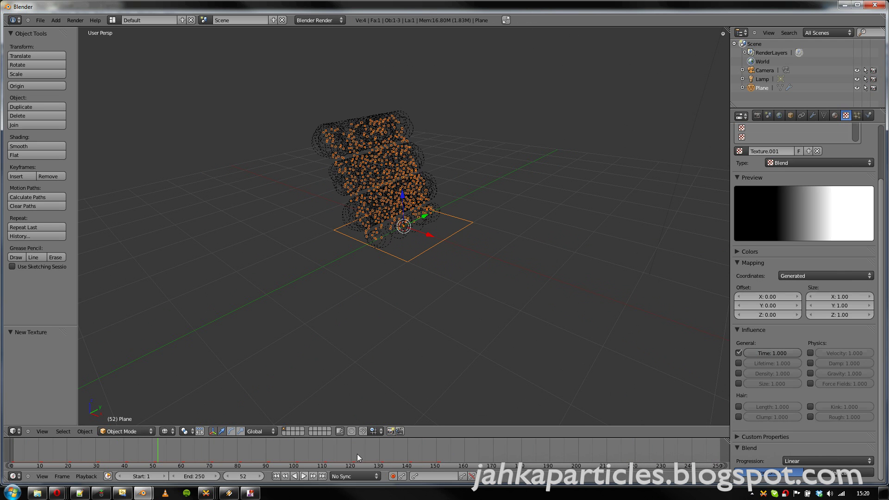
- Switch the particle type to Hair and shorten Hair Length from 4.000 to about 2.17
left_click(857, 115)
scroll(796, 263, "up", 10)
left_click(803, 177)
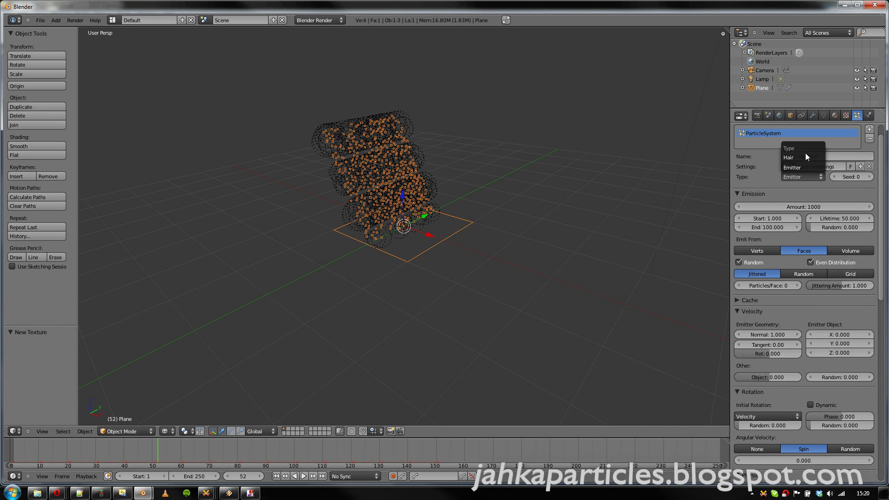
left_click(805, 157)
scroll(413, 212, "down", 3)
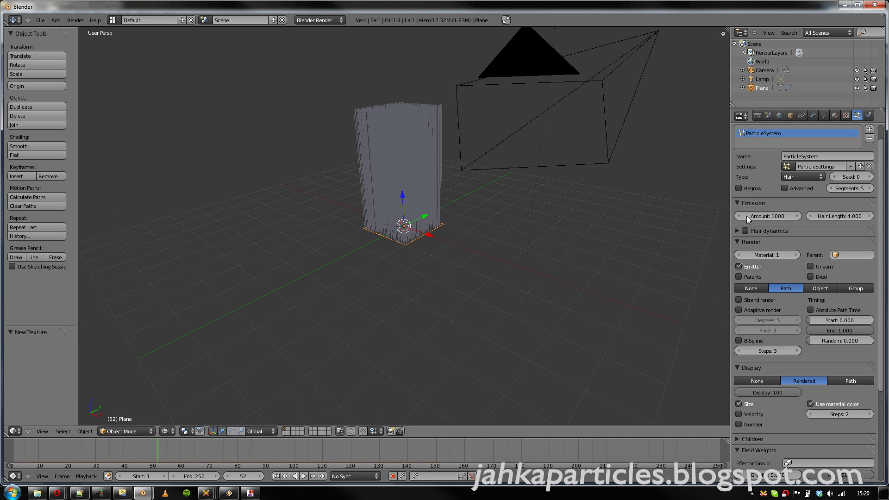
left_click_drag(822, 217, 794, 217)
scroll(513, 224, "up", 2)
middle_click_drag(512, 225, 510, 327)
- Select the first Wood texture and move its influence from Size to Hair Length at 1.000
left_click(845, 115)
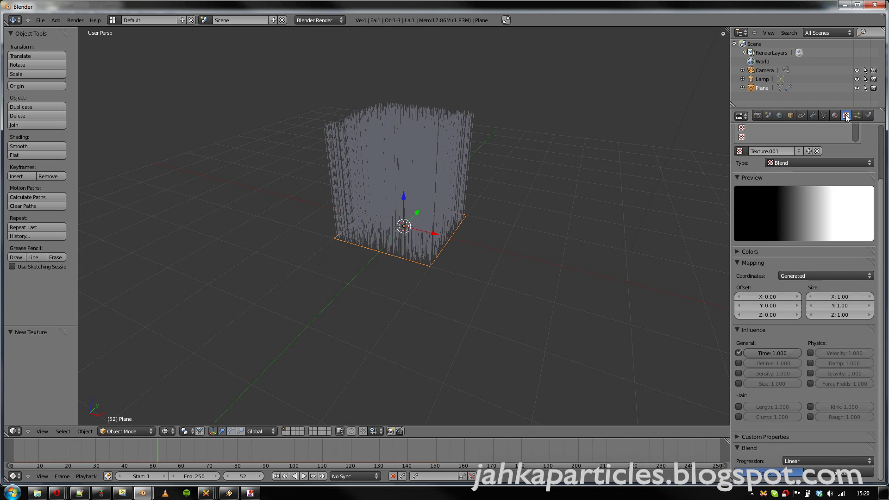
scroll(783, 223, "up", 4)
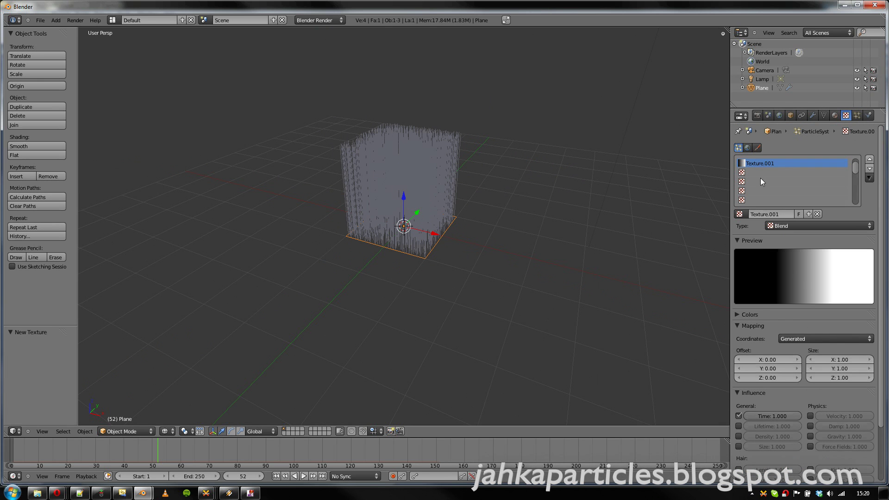
left_click(759, 163)
scroll(788, 316, "down", 6)
left_click(741, 328)
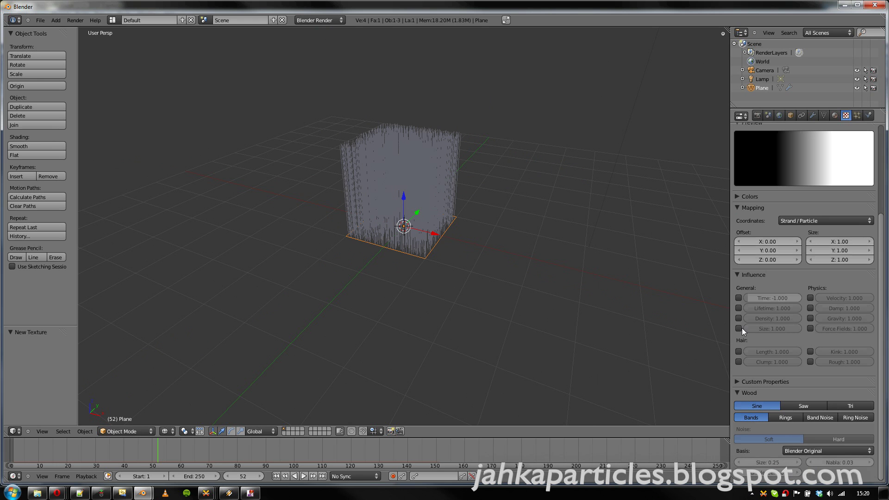
left_click(738, 351)
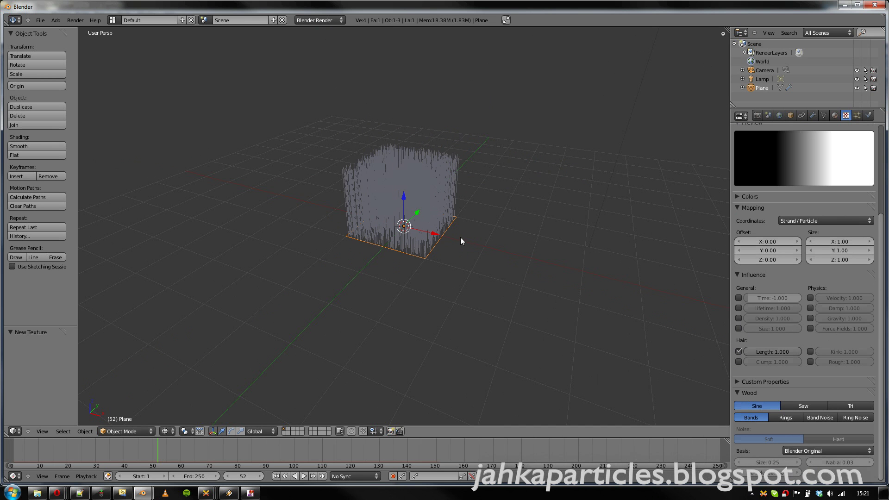
scroll(788, 280, "up", 6)
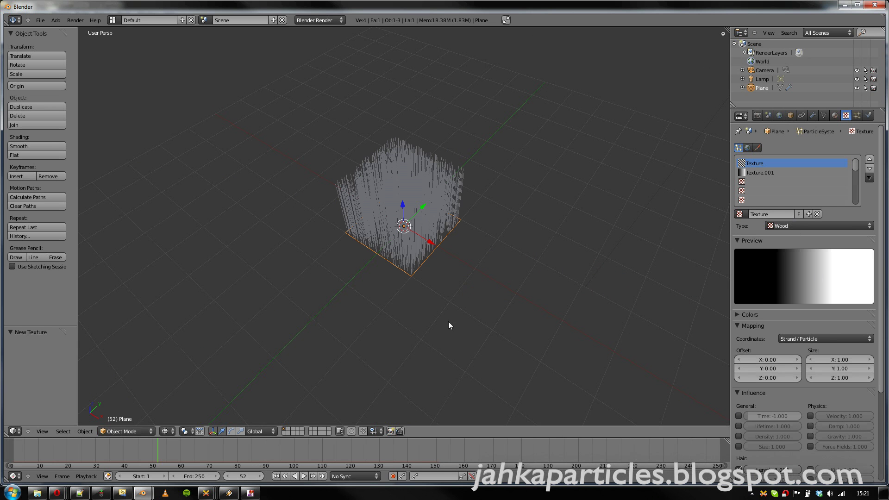
middle_click_drag(448, 321, 529, 295)
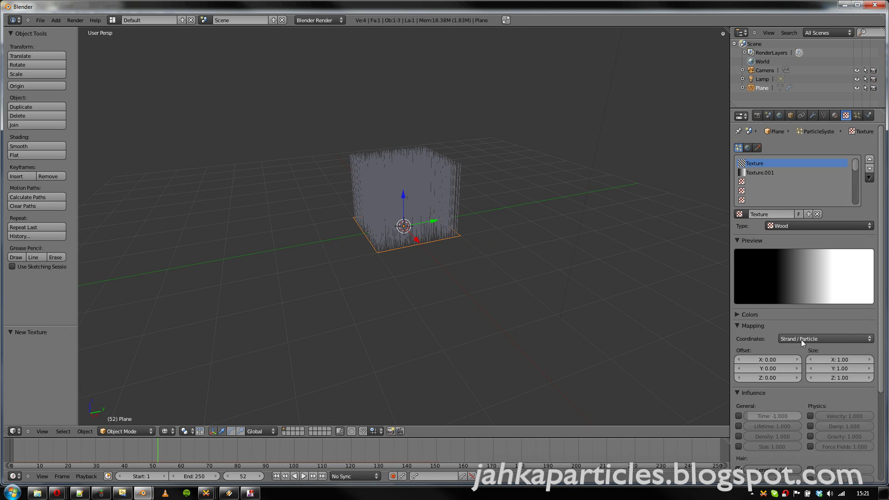
scroll(804, 332, "down", 6)
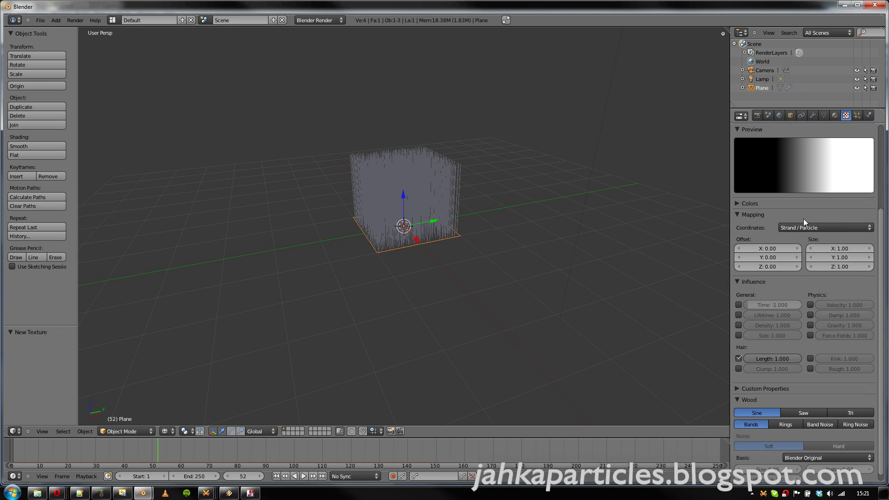
- Map the Wood texture with Generated coordinates
left_click(807, 228)
left_click(806, 229)
left_click(802, 230)
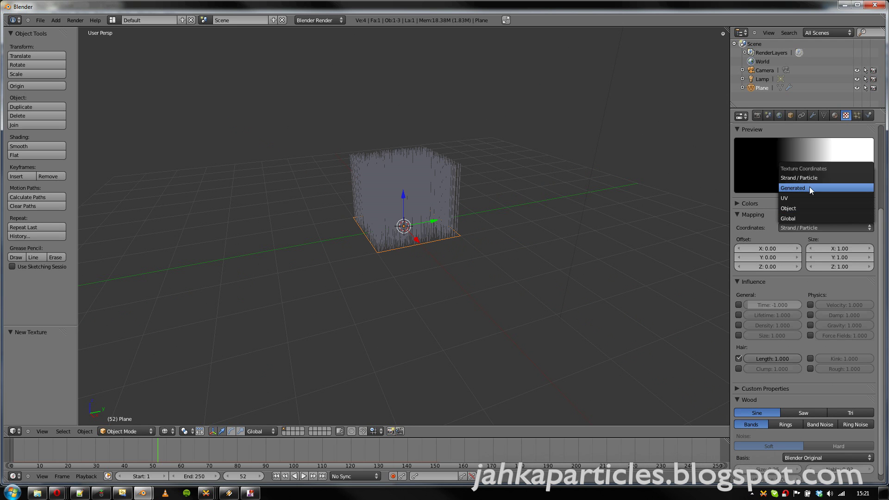
left_click(810, 188)
middle_click_drag(387, 259, 523, 271)
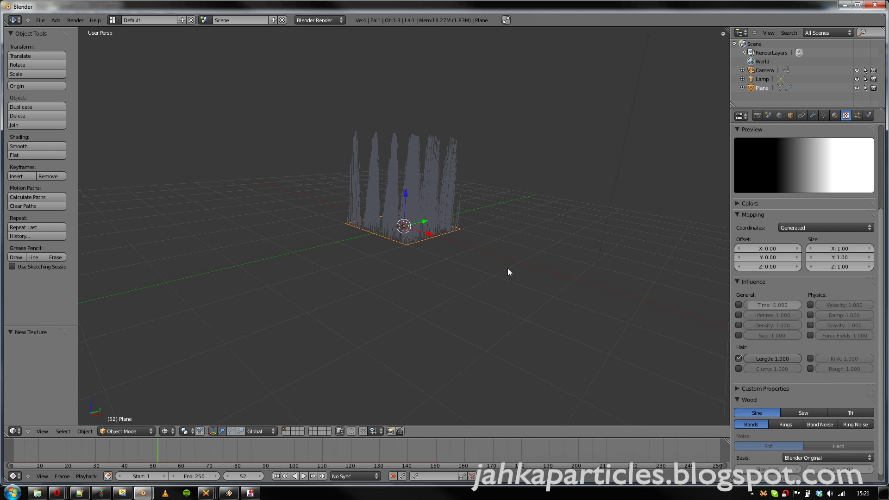
- Lower the texture's Hair Length influence to 0.951
scroll(798, 365, "down", 1)
scroll(803, 350, "up", 5)
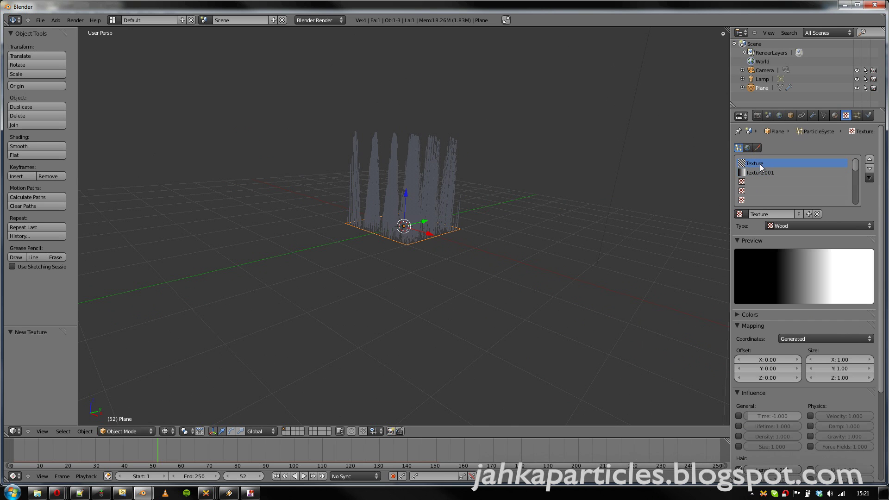
left_click(737, 240)
left_click(737, 240)
scroll(793, 315, "down", 6)
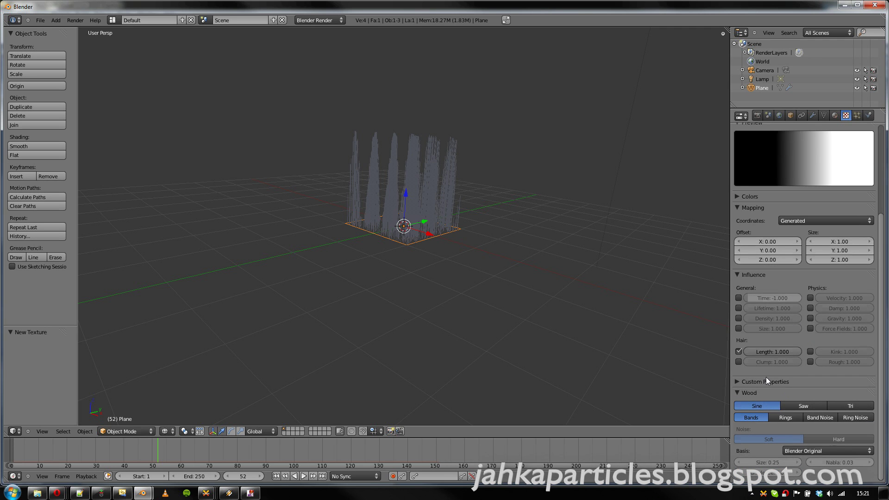
mouse_move(793, 351)
left_mouse_down()
mouse_move(759, 348)
mouse_move(795, 351)
left_mouse_up()
scroll(795, 305, "up", 6)
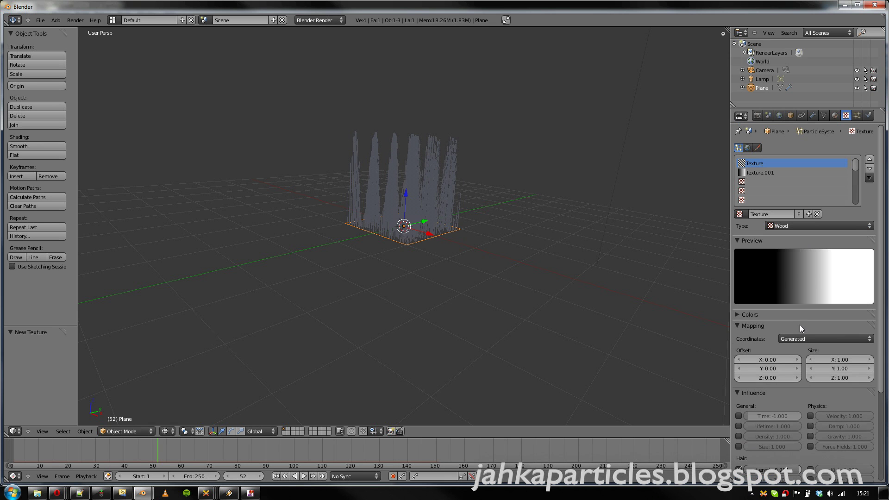
- Change the hair texture type to a Blend gradient
left_click(801, 226)
left_click(796, 206)
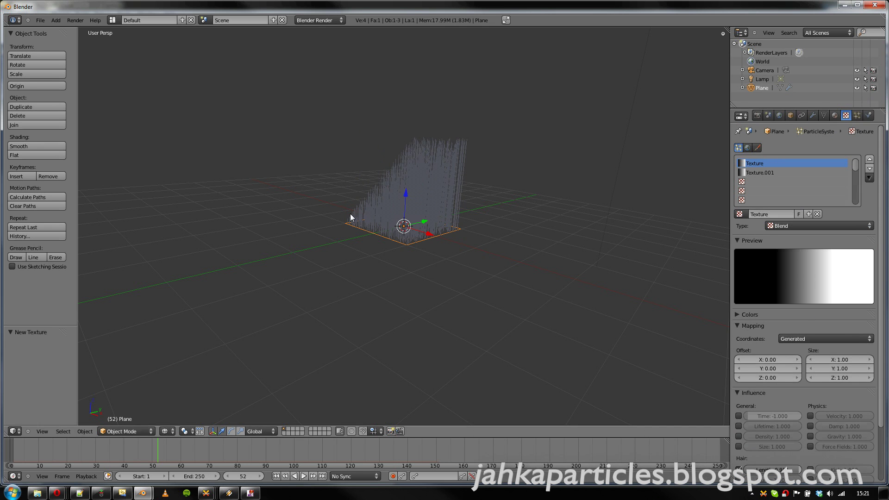
middle_click_drag(397, 271, 518, 300)
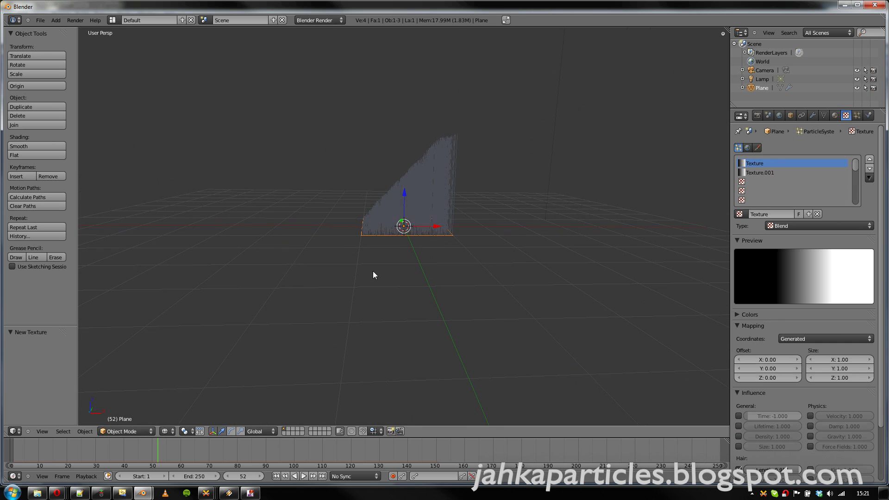
middle_click_drag(371, 271, 377, 305)
scroll(778, 380, "down", 3)
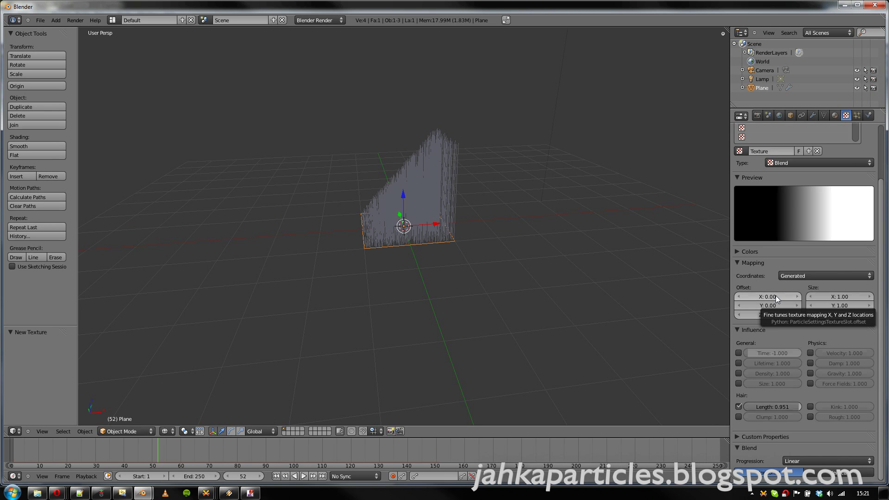
- Set the texture mapping to Size X 2.10 and Offset X 0.40
left_click(839, 297)
type("0.3")
key("Return")
left_click_drag(839, 296, 849, 297)
mouse_move(767, 297)
left_mouse_down()
mouse_move(775, 297)
mouse_move(766, 296)
left_mouse_up()
scroll(820, 301, "up", 3)
- Change the hair texture type back to Wood
left_click(803, 227)
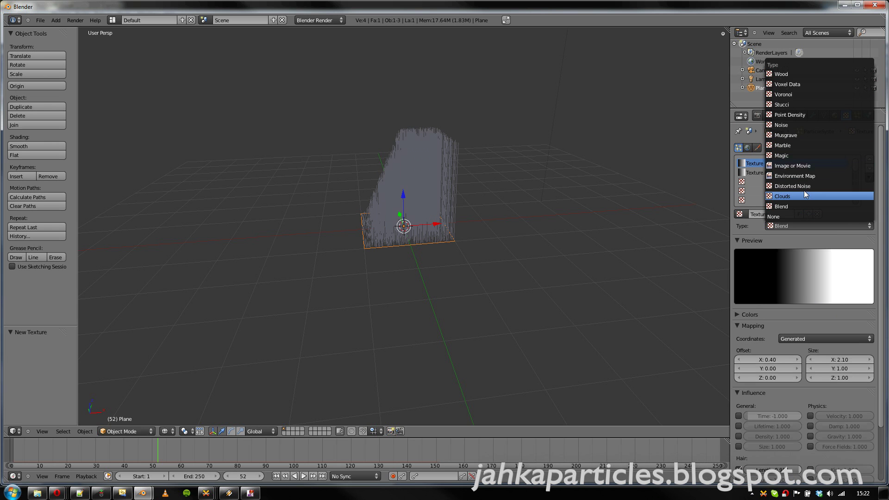
left_click(788, 74)
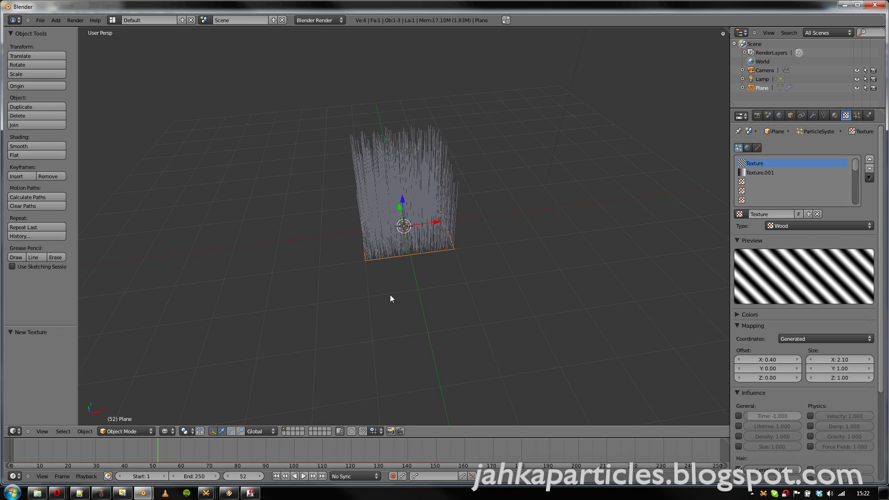
middle_click_drag(390, 294, 806, 342)
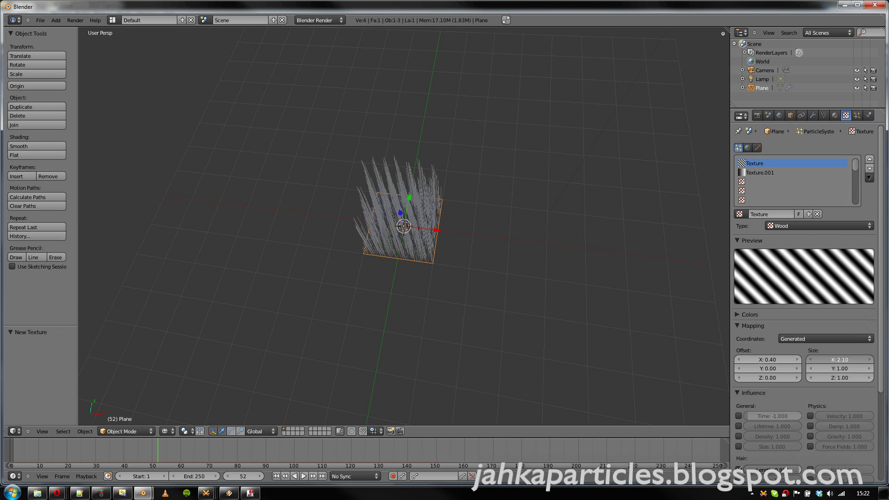
- Set mapping Size X and Y to 0.20 and shift Offset X so the hair forms ridges
left_click_drag(839, 359, 752, 359)
left_click_drag(839, 369, 803, 369)
middle_click_drag(568, 254, 396, 168)
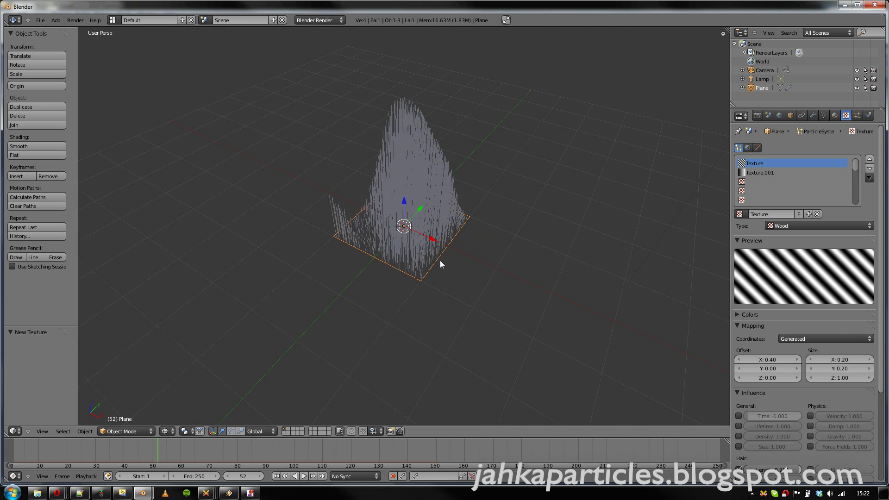
scroll(440, 262, "down", 1)
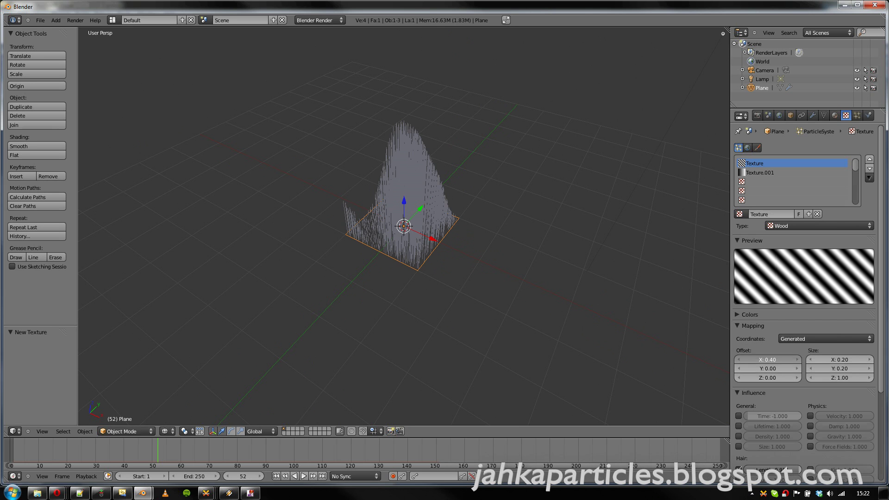
mouse_move(769, 361)
left_mouse_down()
mouse_move(782, 361)
mouse_move(768, 361)
left_mouse_up()
- Keyframe the Wood Offset at frame 52 and at frame 127 with X 6.20, then scrub to preview
right_click(768, 362)
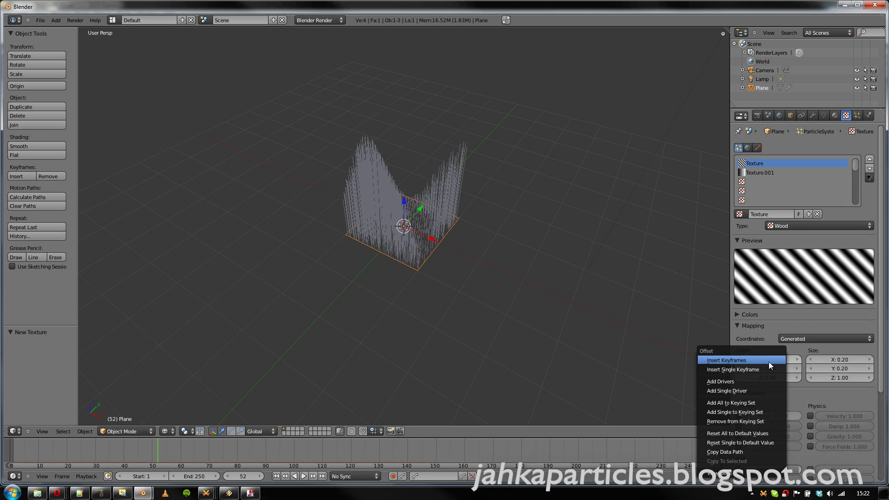
left_click(726, 360)
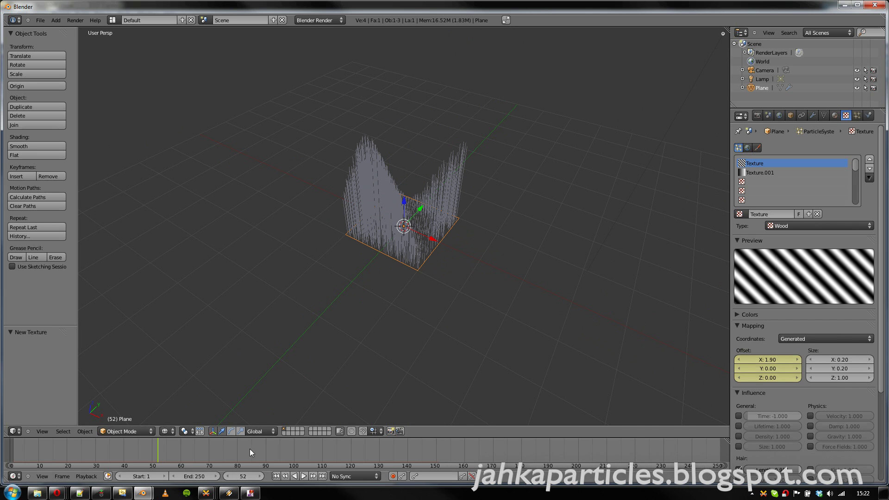
key("alt+a")
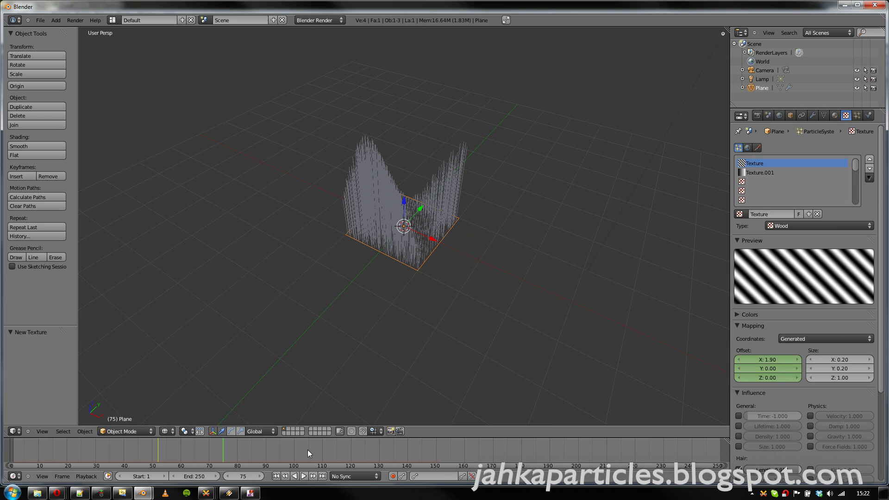
mouse_move(765, 359)
left_mouse_down()
mouse_move(787, 359)
mouse_move(765, 357)
left_mouse_up()
right_click(765, 357)
left_click(766, 357)
left_click(147, 449)
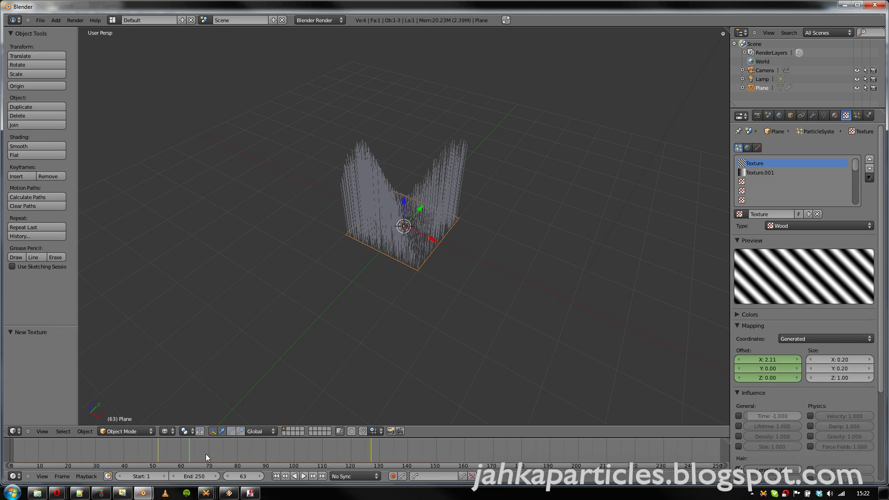
left_click_drag(341, 466, 234, 453)
- Set the hair particle system's Children to Interpolated
scroll(767, 335, "down", 5)
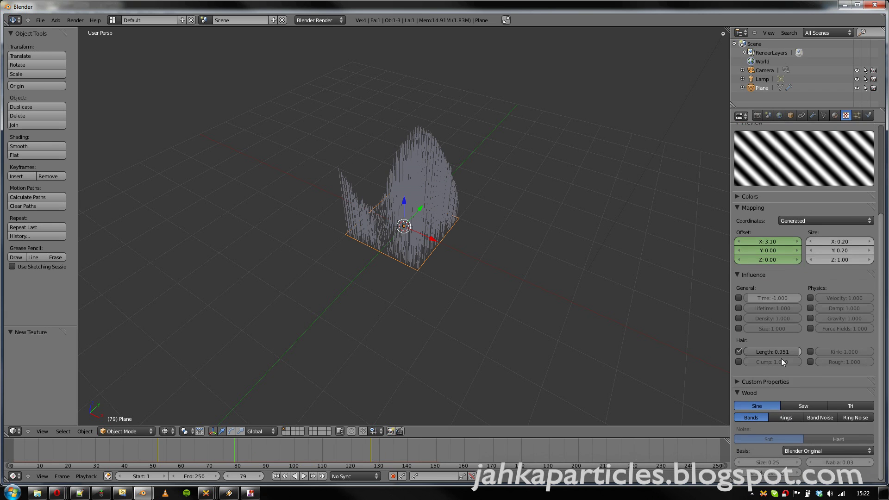
scroll(770, 364, "up", 1)
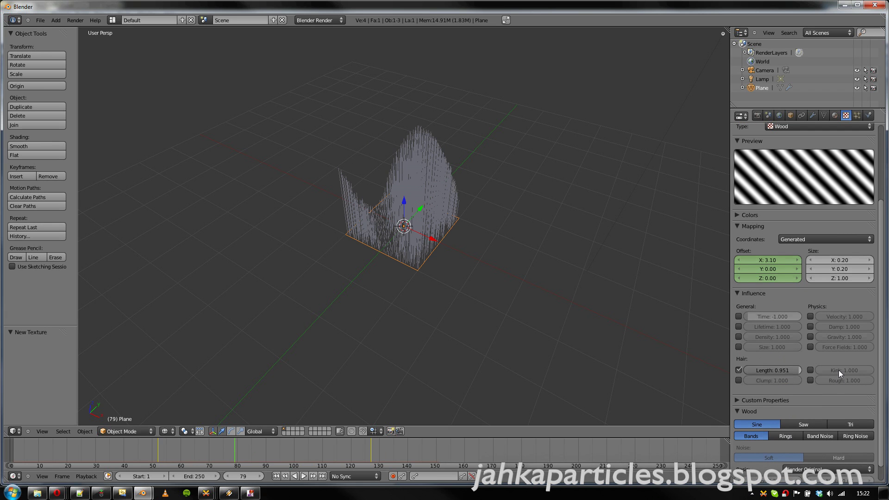
left_click(856, 115)
scroll(788, 348, "down", 7)
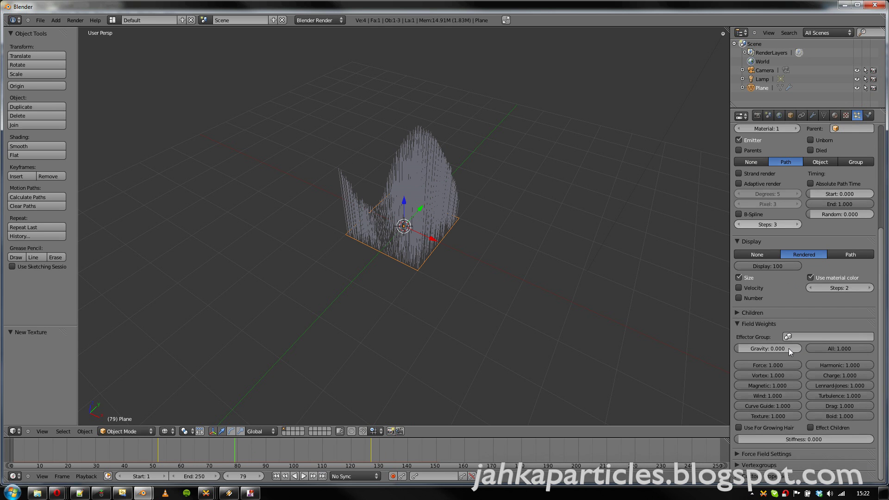
left_click(736, 314)
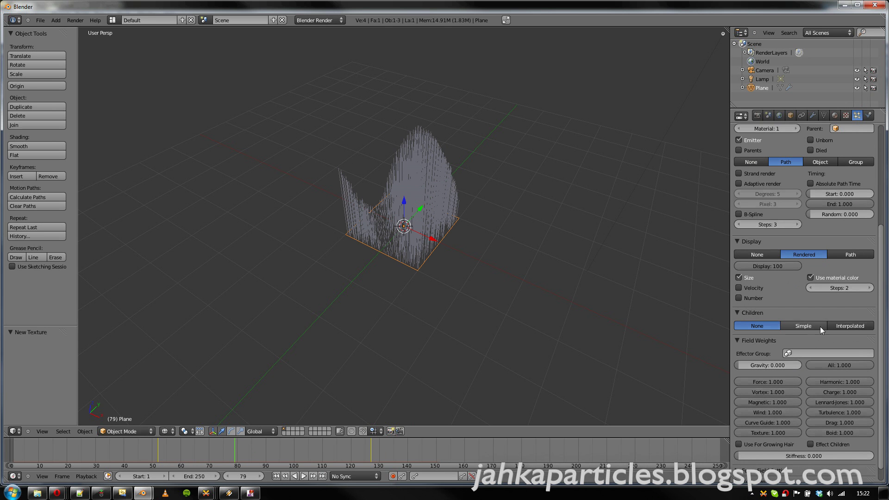
left_click(843, 325)
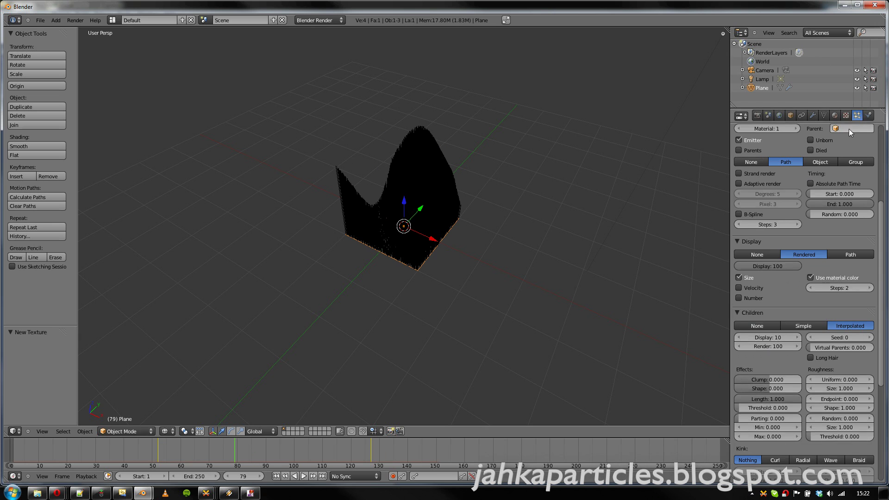
left_click(846, 116)
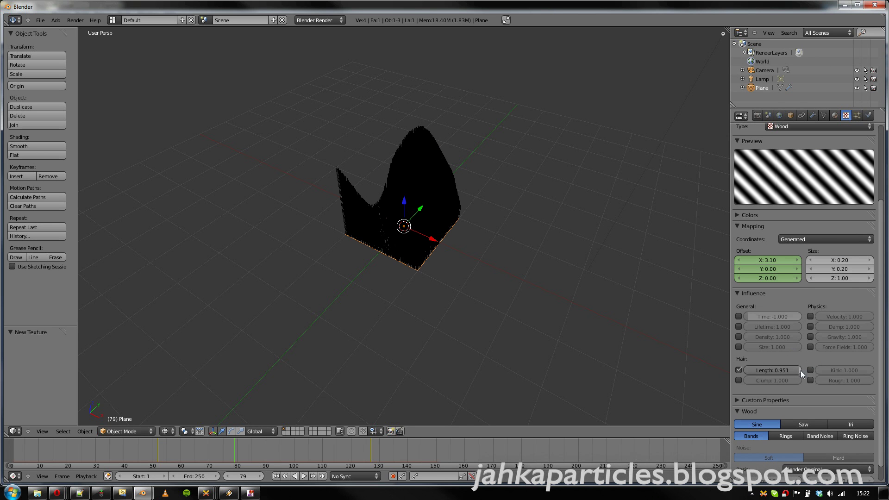
left_click(855, 116)
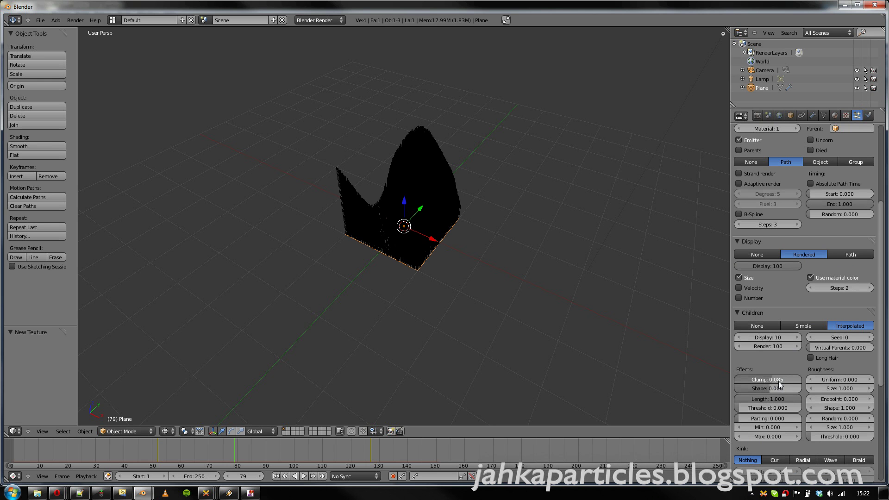
- Lower the hair emission Amount to 37
left_click_drag(778, 381, 830, 381)
scroll(830, 297, "up", 8)
left_click_drag(772, 235, 742, 234)
scroll(432, 265, "up", 3)
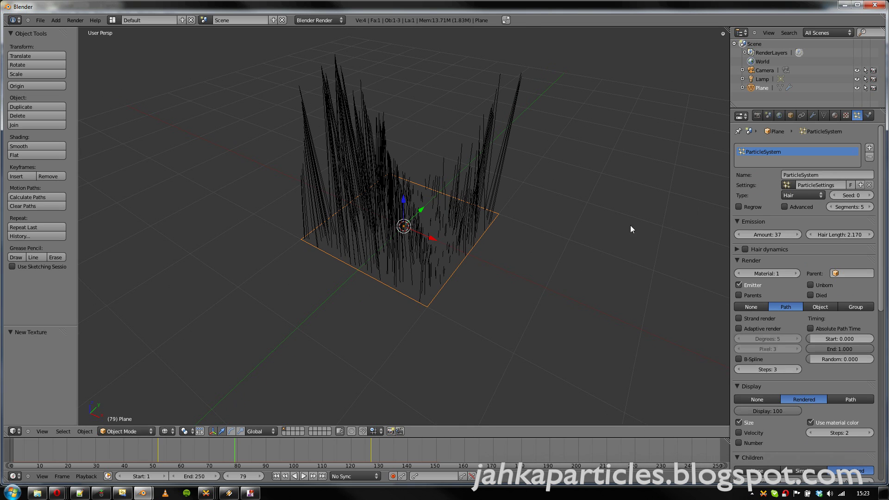
- Turn off the Wood texture's Hair Length influence
left_click(846, 117)
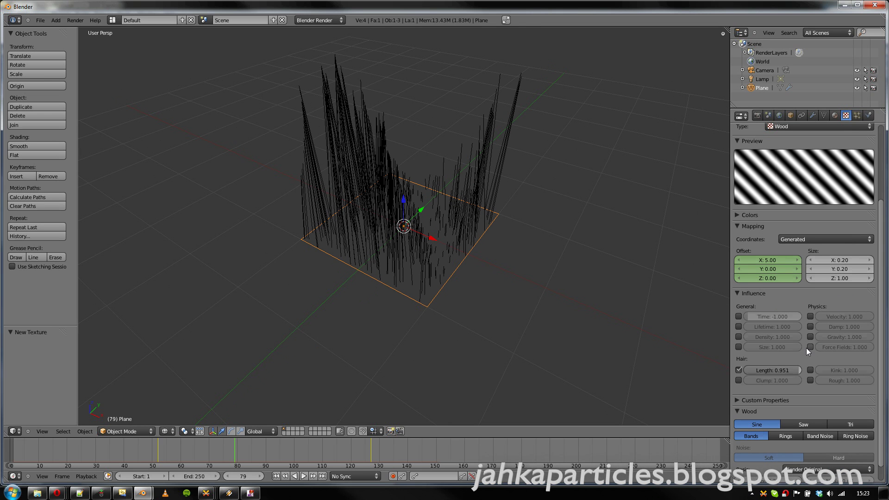
left_click(739, 370)
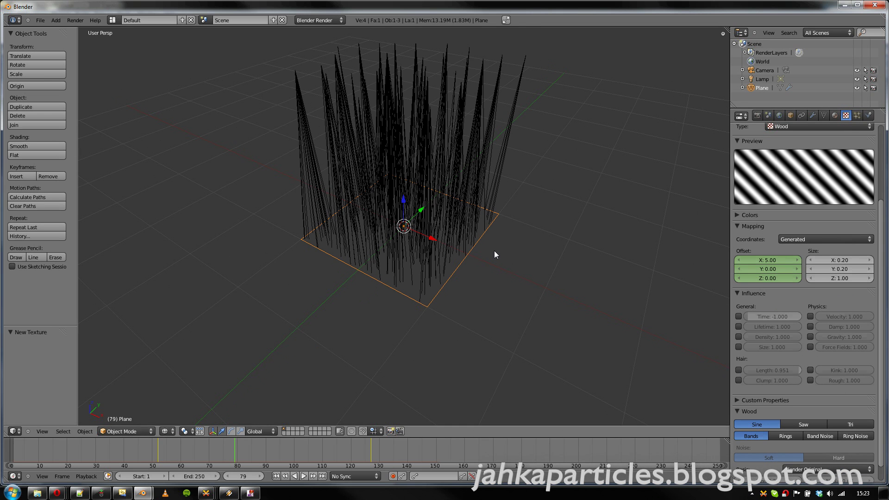
middle_click_drag(396, 275, 406, 343)
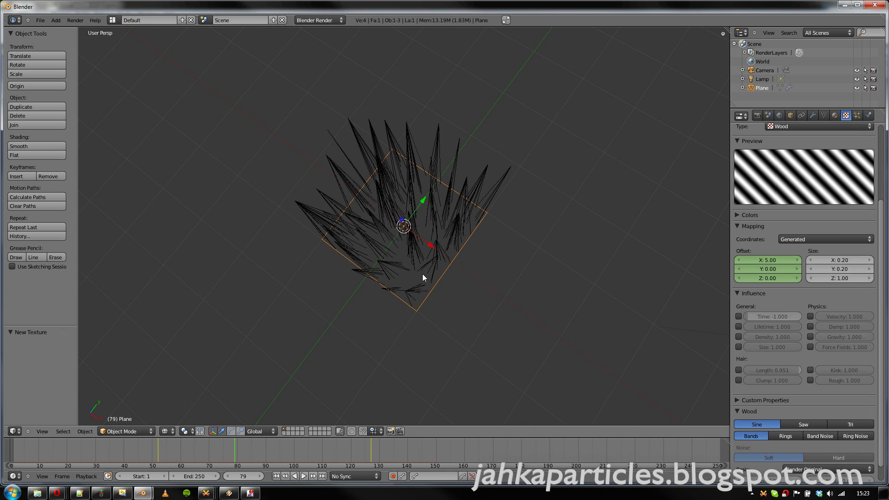
- Enable Wood texture influence on hair Clump, then preview the clumped strands from frame 131 back to 71
left_click(737, 380)
middle_click_drag(390, 334, 460, 341)
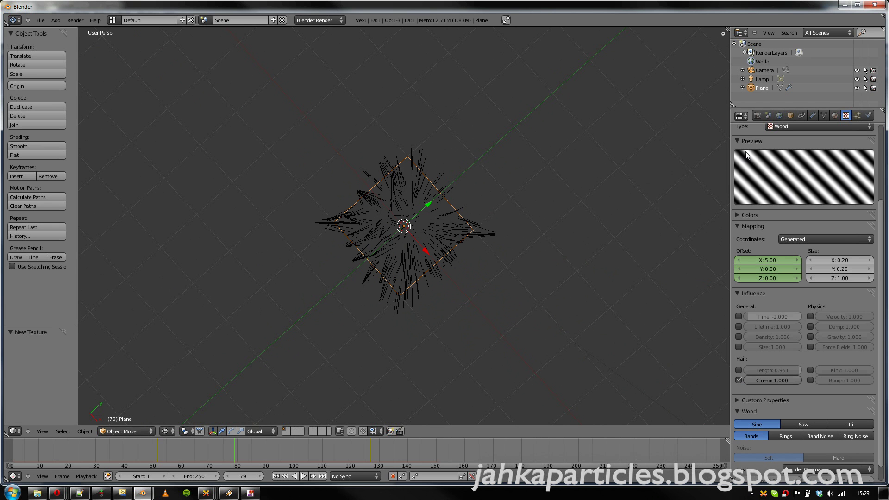
middle_click_drag(430, 336, 426, 243)
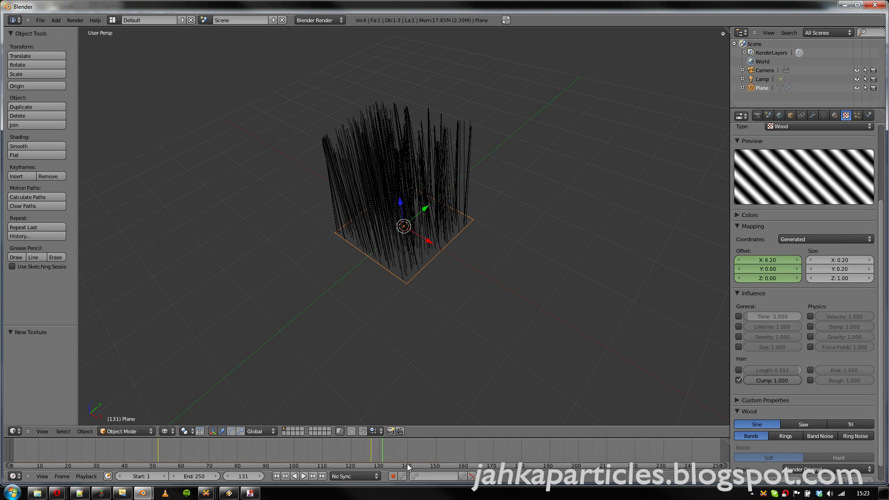
mouse_move(418, 463)
left_mouse_down()
mouse_move(456, 459)
mouse_move(210, 453)
left_mouse_up()
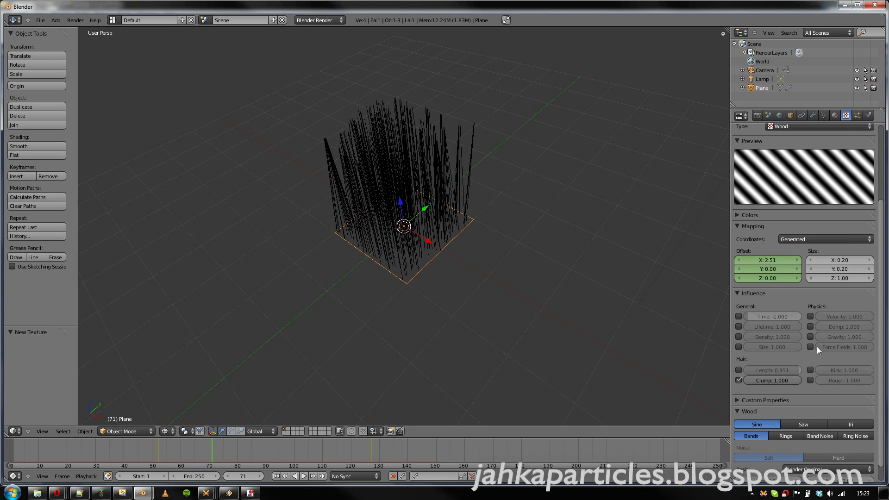